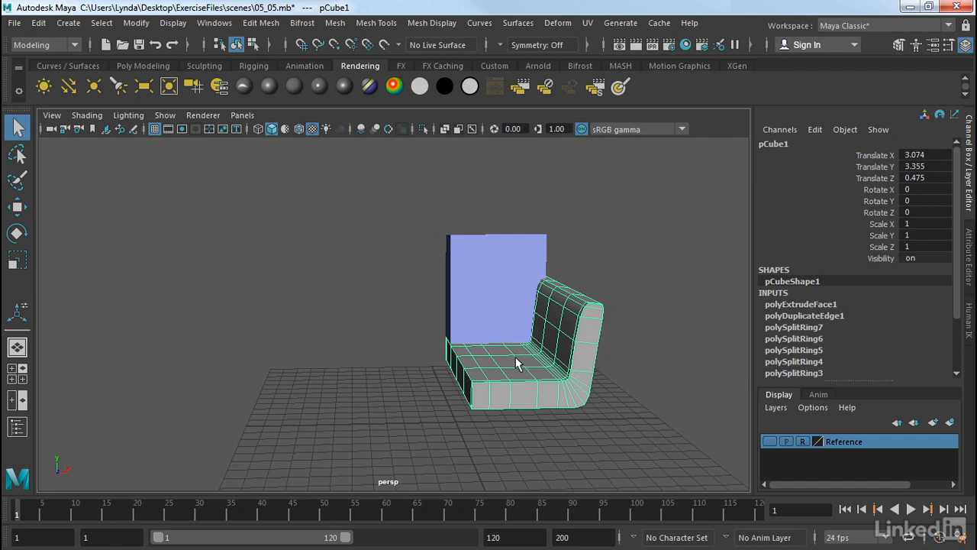
# - Delete the strip of end faces along the inner side of the half seat mesh and return to object mode
pyautogui.keyDown('alt'); pyautogui.moveTo(517, 363); pyautogui.dragTo(646, 378, button='right'); pyautogui.keyUp('alt')
pyautogui.keyDown('alt'); pyautogui.moveTo(646, 378); pyautogui.dragTo(539, 326, button='middle'); pyautogui.keyUp('alt')
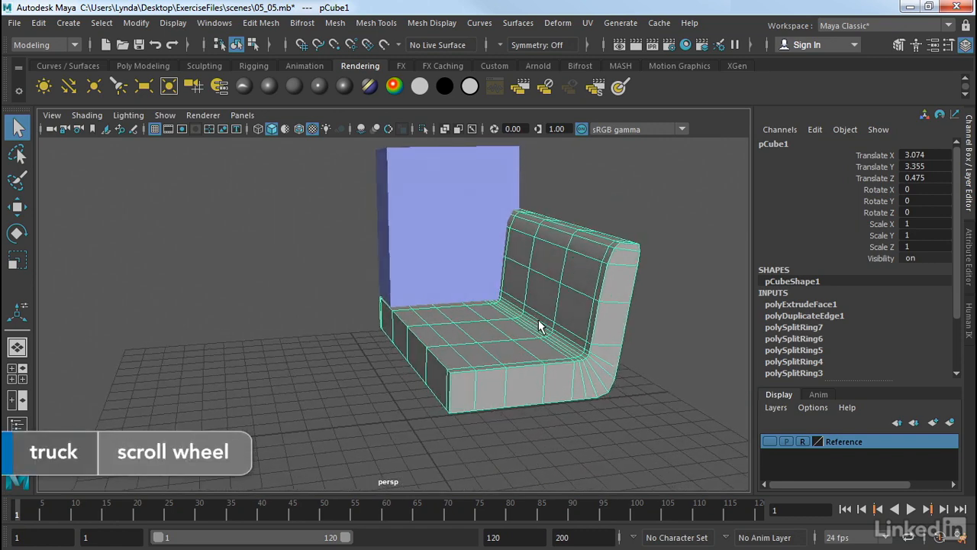
pyautogui.moveTo(539, 327); pyautogui.dragTo(537, 159, button='right')
pyautogui.keyDown('alt'); pyautogui.moveTo(384, 321); pyautogui.dragTo(448, 325); pyautogui.keyUp('alt')
pyautogui.click(391, 315)
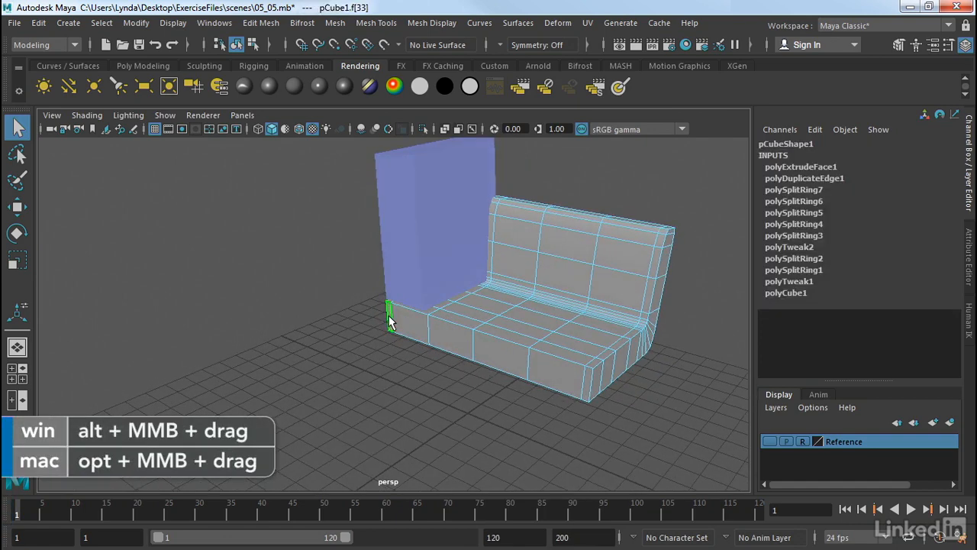
pyautogui.keyDown('shift'); pyautogui.doubleClick(590, 384); pyautogui.keyUp('shift')
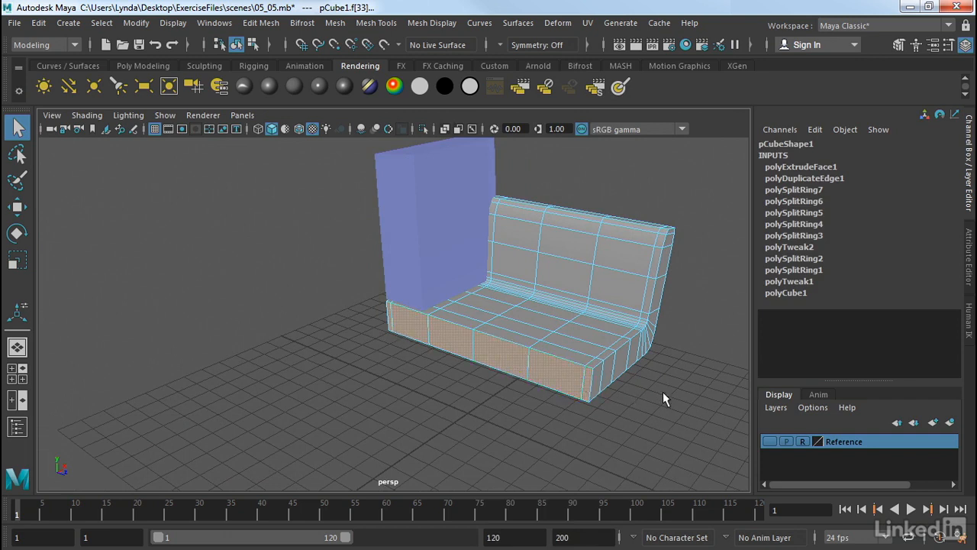
pyautogui.click(682, 396)
pyautogui.keyDown('alt'); pyautogui.moveTo(683, 393); pyautogui.dragTo(594, 378); pyautogui.keyUp('alt')
pyautogui.moveTo(545, 336); pyautogui.dragTo(584, 107, button='right')
pyautogui.keyDown('alt'); pyautogui.moveTo(645, 281); pyautogui.dragTo(637, 288); pyautogui.keyUp('alt')
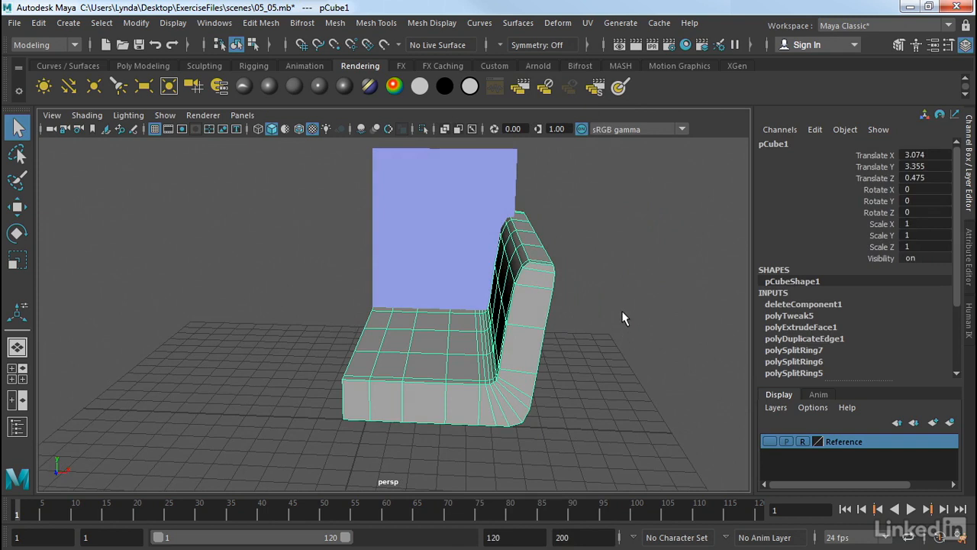
# - Open the Mirror options for the half seat mesh with Cut Geometry enabled
pyautogui.click(336, 23)
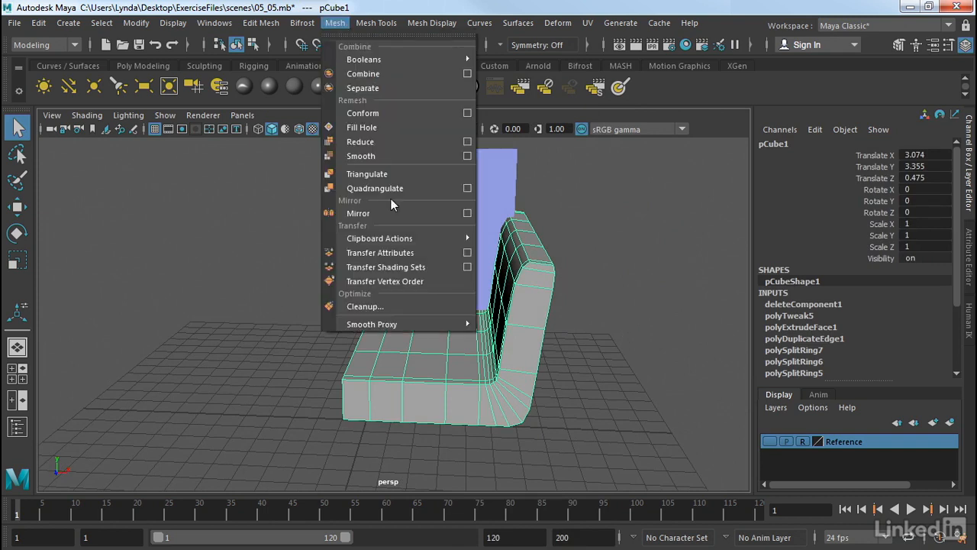
pyautogui.click(468, 214)
pyautogui.keyDown('alt'); pyautogui.moveTo(352, 234); pyautogui.dragTo(255, 236, button='middle'); pyautogui.keyUp('alt')
pyautogui.keyDown('alt'); pyautogui.moveTo(255, 236); pyautogui.dragTo(328, 241); pyautogui.keyUp('alt')
pyautogui.keyDown('alt'); pyautogui.moveTo(328, 240); pyautogui.dragTo(256, 253, button='middle'); pyautogui.keyUp('alt')
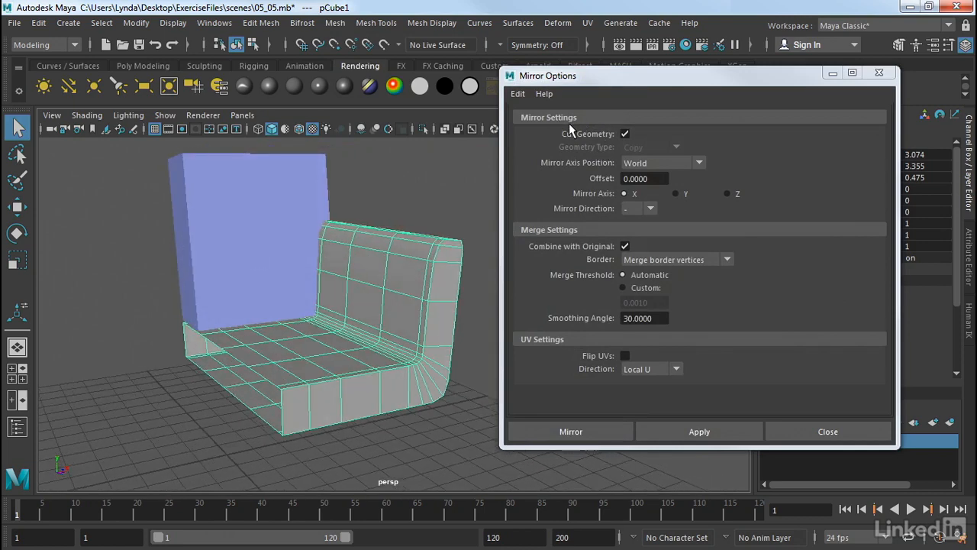
pyautogui.click(626, 134)
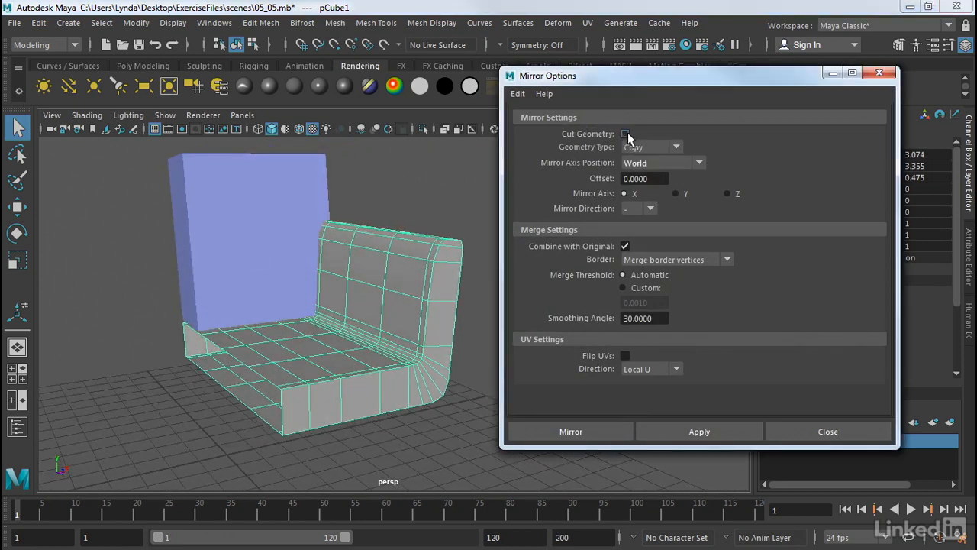
pyautogui.click(625, 134)
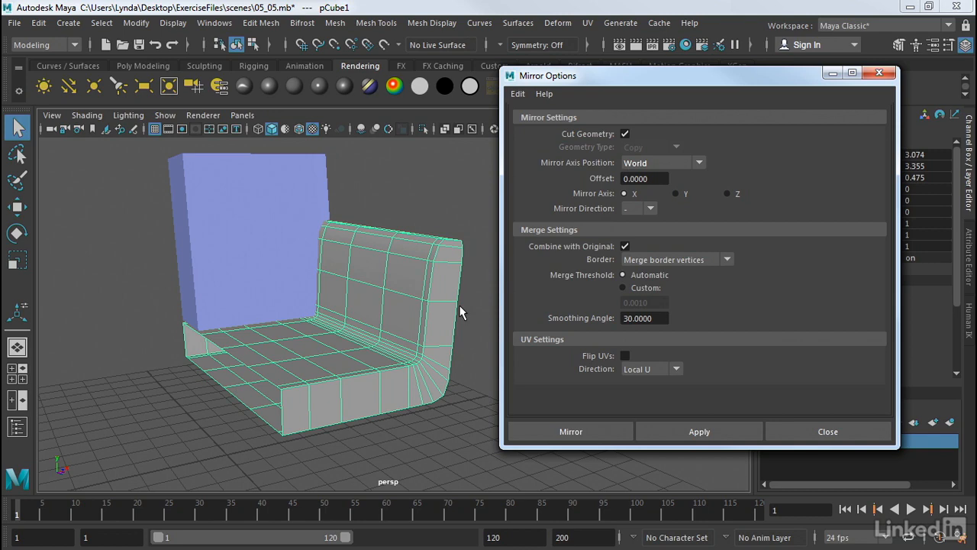
# - Mirror the seat across the world X axis in the negative direction, combining with the original and merging border vertices
pyautogui.keyDown('alt'); pyautogui.moveTo(296, 382); pyautogui.dragTo(271, 364); pyautogui.keyUp('alt')
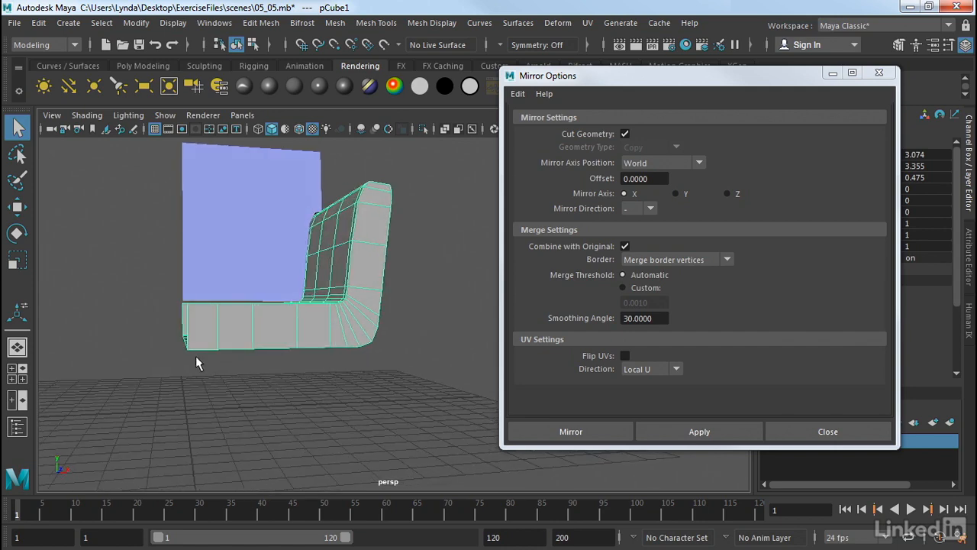
pyautogui.keyDown('alt'); pyautogui.moveTo(185, 355); pyautogui.dragTo(204, 352, button='middle'); pyautogui.keyUp('alt')
pyautogui.keyDown('alt'); pyautogui.moveTo(232, 361); pyautogui.dragTo(248, 363); pyautogui.keyUp('alt')
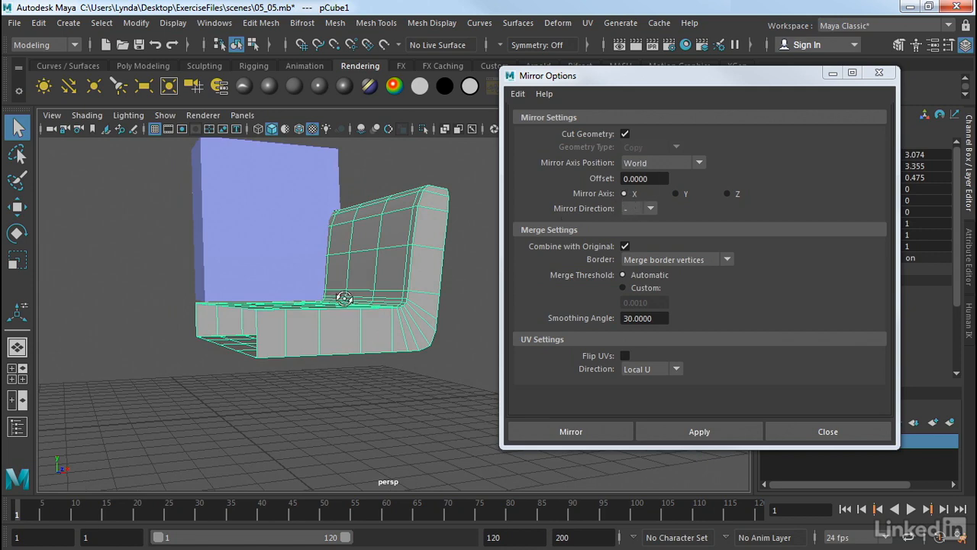
pyautogui.keyDown('alt'); pyautogui.moveTo(344, 294); pyautogui.dragTo(448, 277); pyautogui.keyUp('alt')
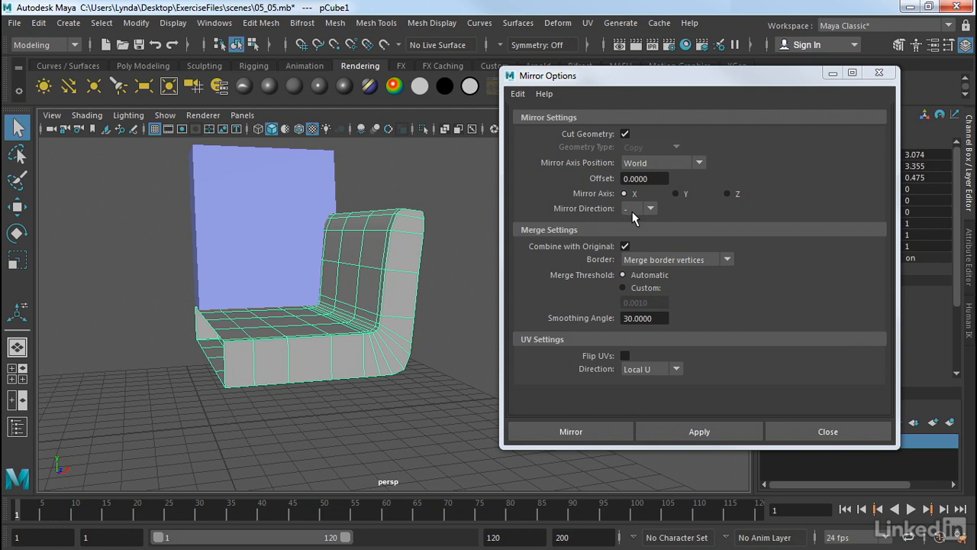
pyautogui.click(642, 261)
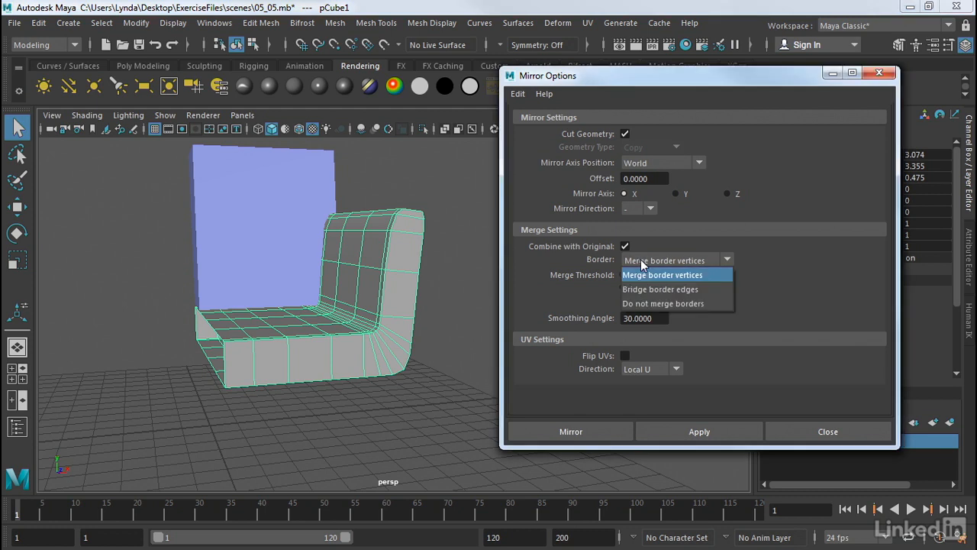
pyautogui.click(642, 262)
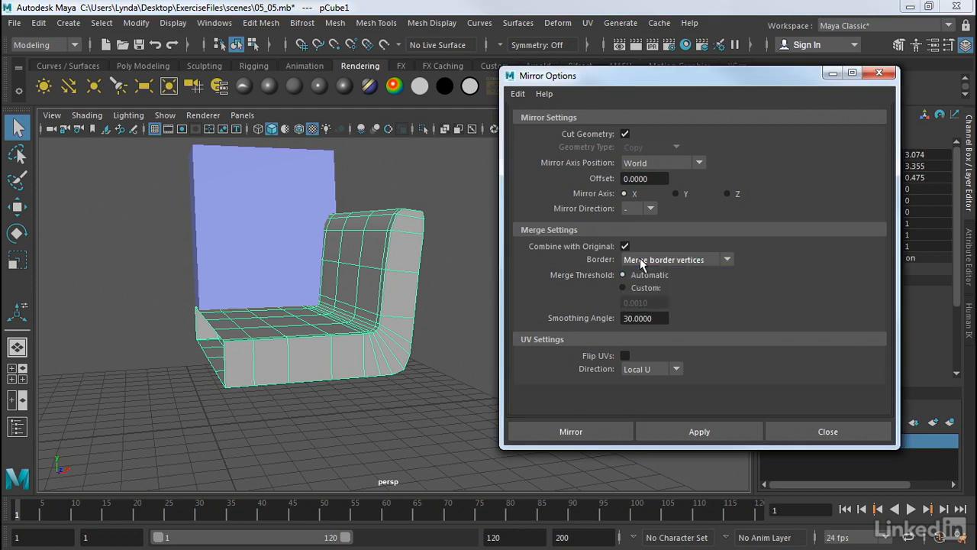
pyautogui.click(551, 432)
pyautogui.click(485, 375)
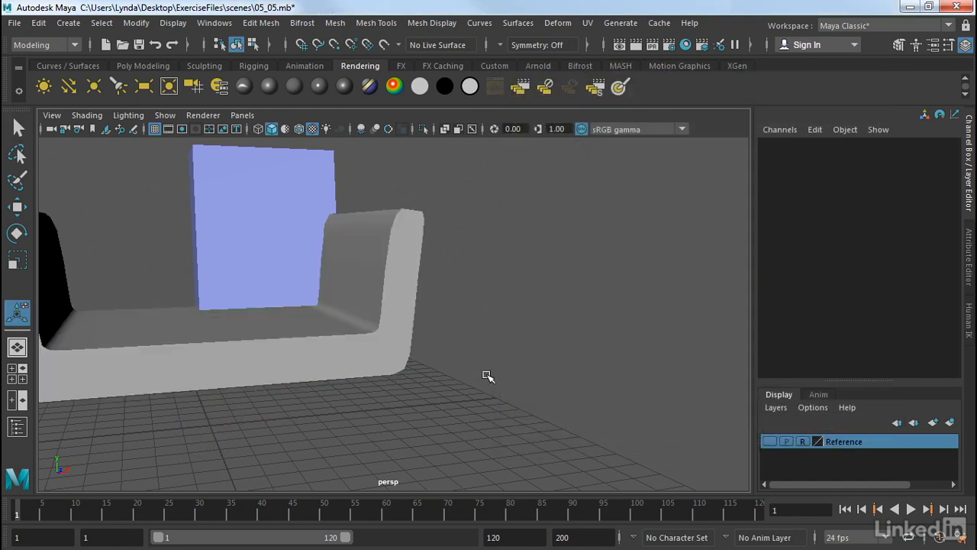
pyautogui.click(393, 299)
pyautogui.keyDown('alt'); pyautogui.moveTo(436, 301); pyautogui.dragTo(594, 251); pyautogui.keyUp('alt')
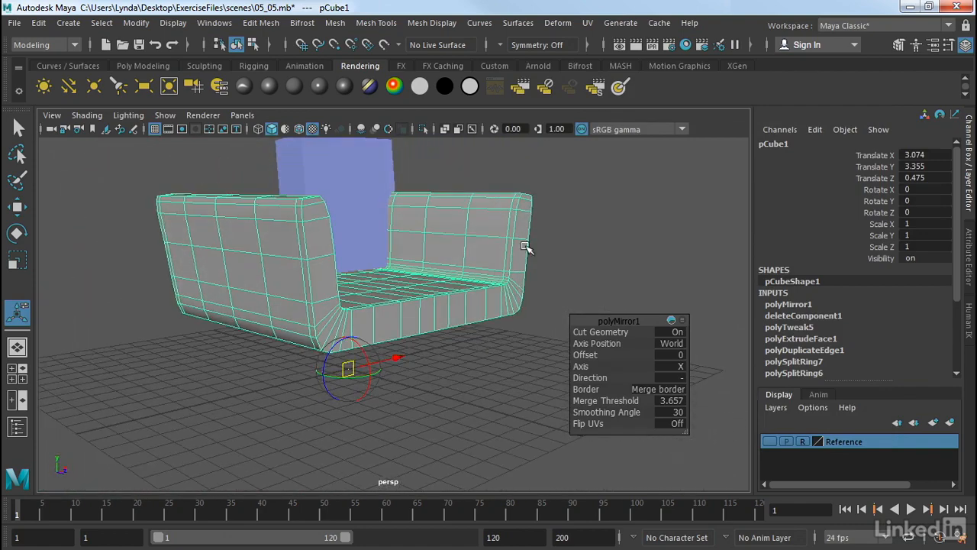
pyautogui.keyDown('alt'); pyautogui.moveTo(464, 243); pyautogui.dragTo(364, 320); pyautogui.keyUp('alt')
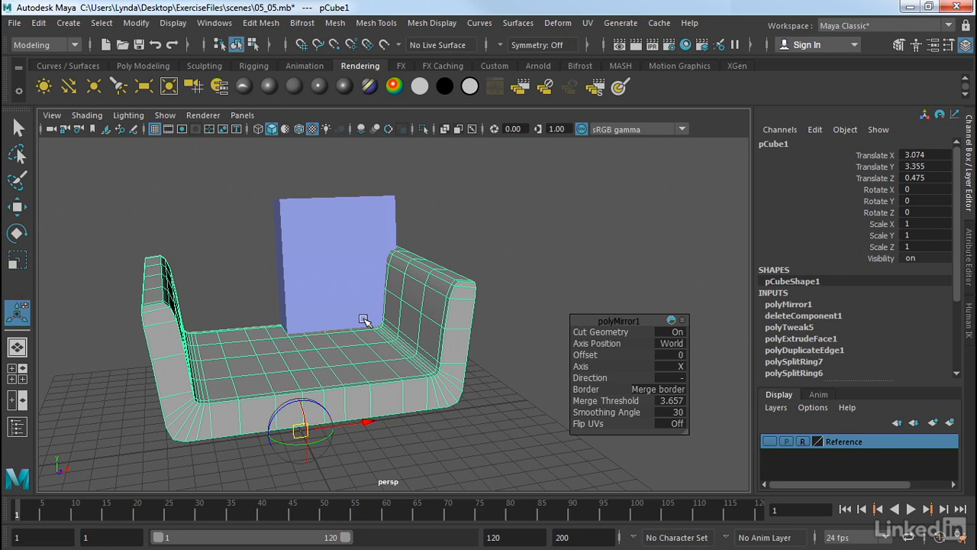
# - Hide the mirrored seat mesh so that only the blue back cushion block remains in view
pyautogui.click(554, 256)
pyautogui.click(438, 315)
pyautogui.hotkey('ctrl', 'h')
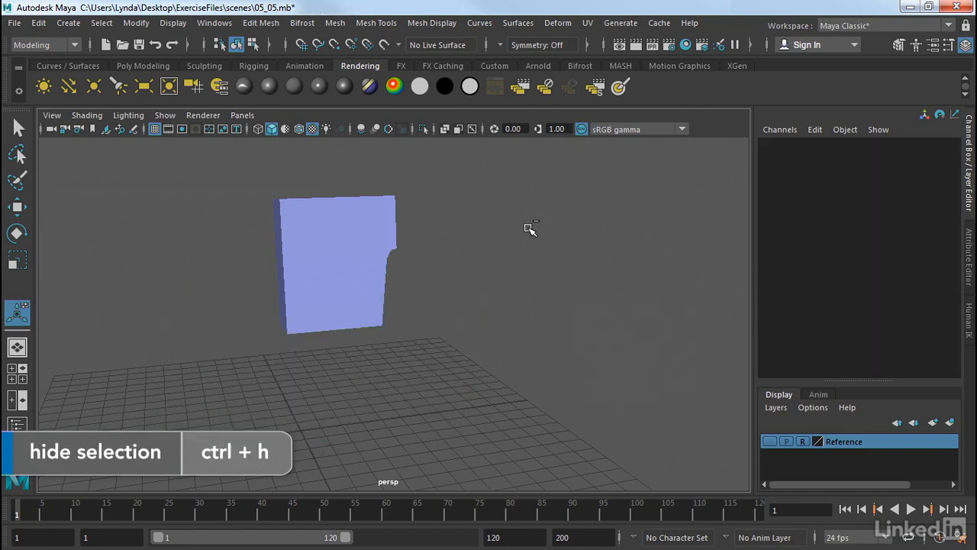
# - Delete the two stacked end faces on the inner side of the blue cushion block and return to object mode
pyautogui.click(342, 237)
pyautogui.keyDown('alt'); pyautogui.moveTo(283, 268); pyautogui.dragTo(356, 285); pyautogui.keyUp('alt')
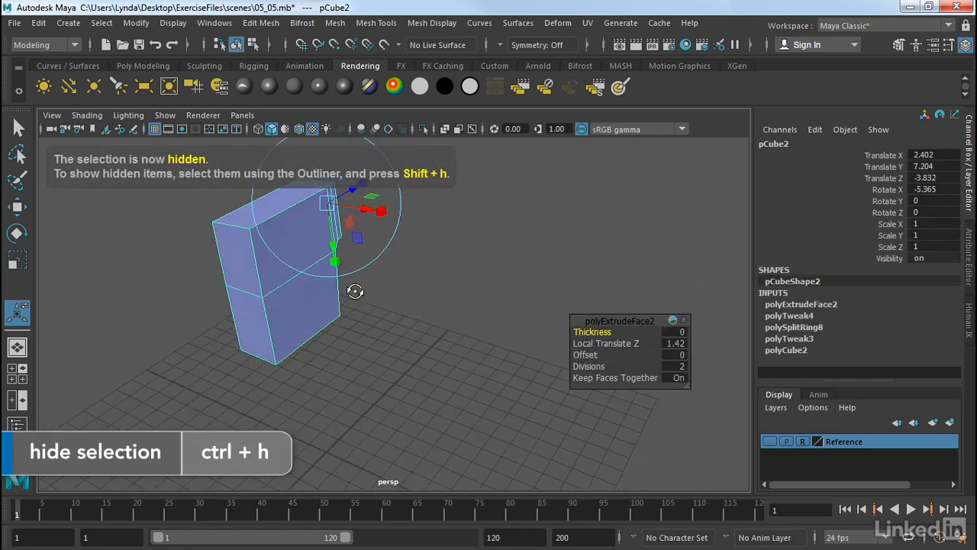
pyautogui.keyDown('alt'); pyautogui.moveTo(381, 252); pyautogui.dragTo(451, 283); pyautogui.keyUp('alt')
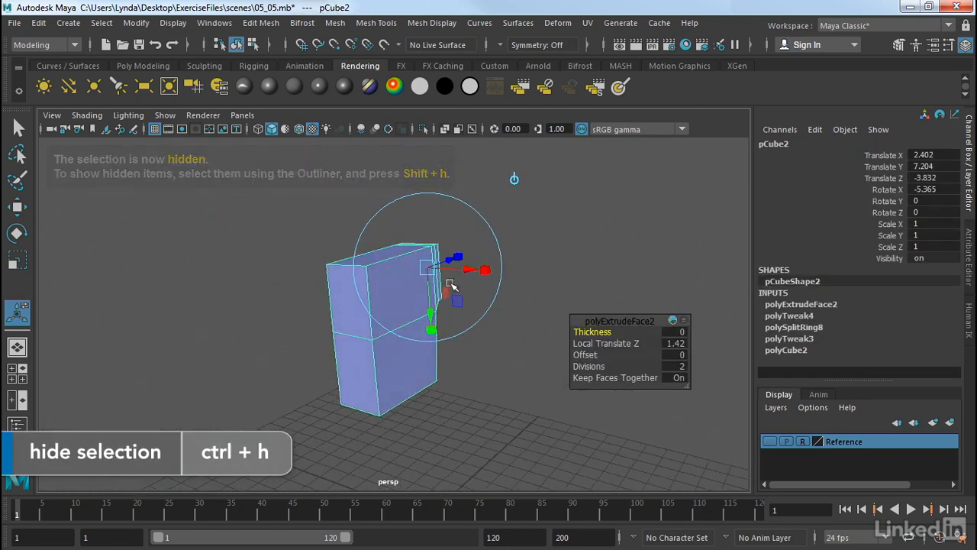
pyautogui.moveTo(343, 301); pyautogui.dragTo(332, 163, button='right')
pyautogui.click(355, 306)
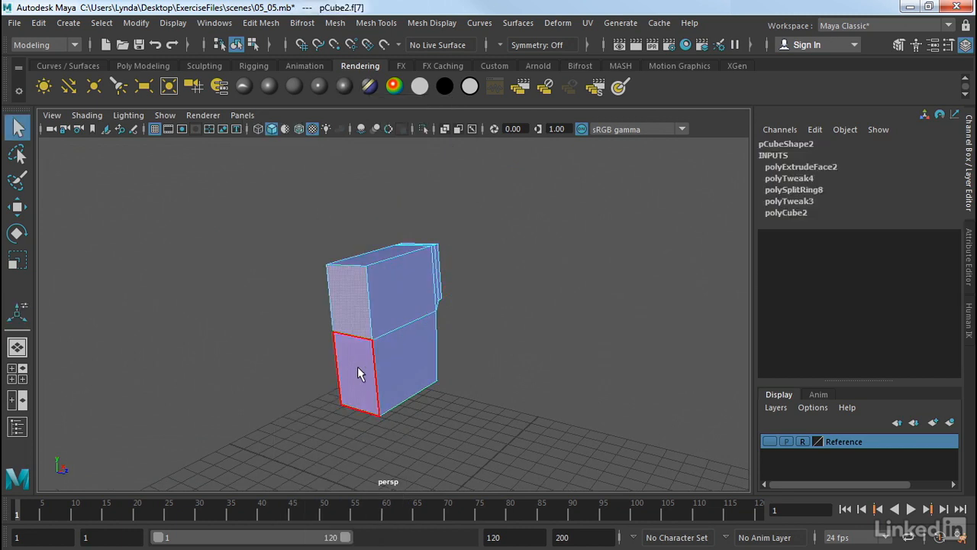
pyautogui.keyDown('shift'); pyautogui.click(360, 374); pyautogui.keyUp('shift')
pyautogui.click(565, 310)
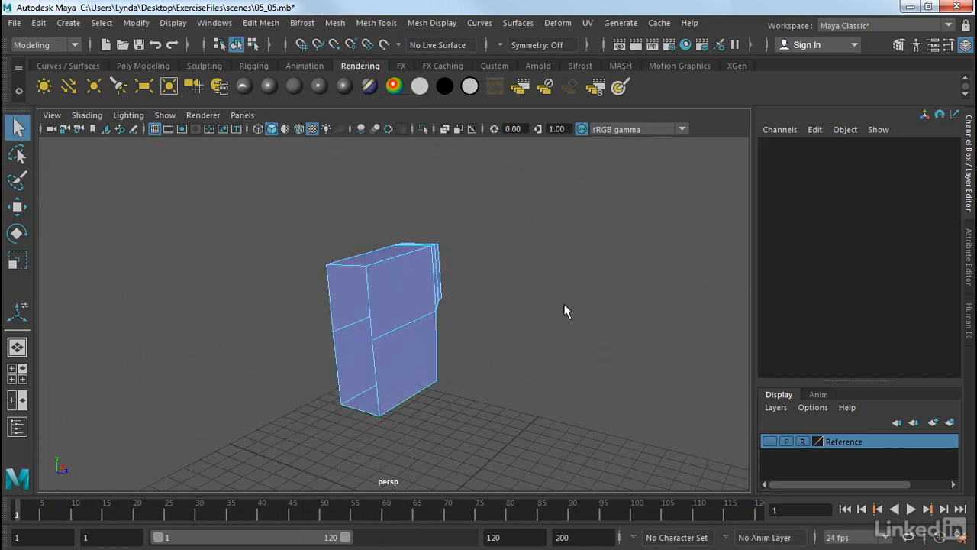
pyautogui.moveTo(403, 284); pyautogui.dragTo(399, 104, button='right')
pyautogui.moveTo(418, 268)
pyautogui.keyDown('alt'); pyautogui.mouseDown()
pyautogui.moveTo(355, 283)
pyautogui.moveTo(307, 273)
pyautogui.moveTo(428, 251)
pyautogui.moveTo(433, 265)
pyautogui.mouseUp(); pyautogui.keyUp('alt')
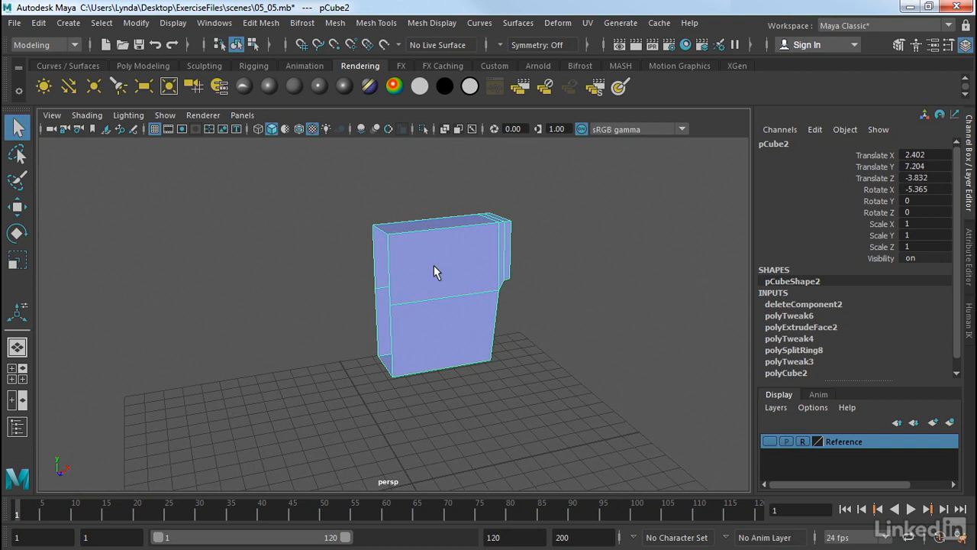
# - Duplicate the blue block, move the copy along X to the other side, and set its Scale X to -1
pyautogui.hotkey('ctrl', 'd')
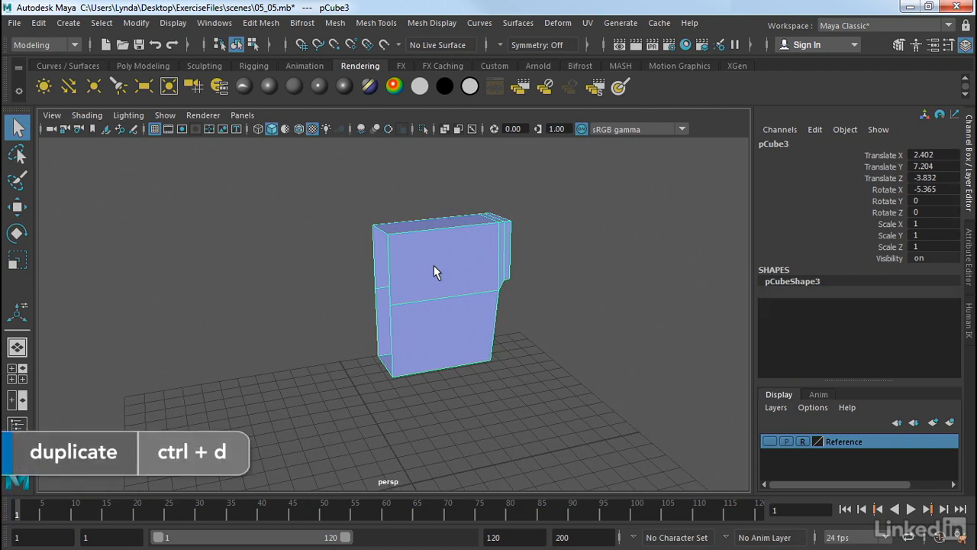
pyautogui.press('w')
pyautogui.moveTo(493, 282); pyautogui.dragTo(228, 317)
pyautogui.press('r')
pyautogui.doubleClick(920, 223)
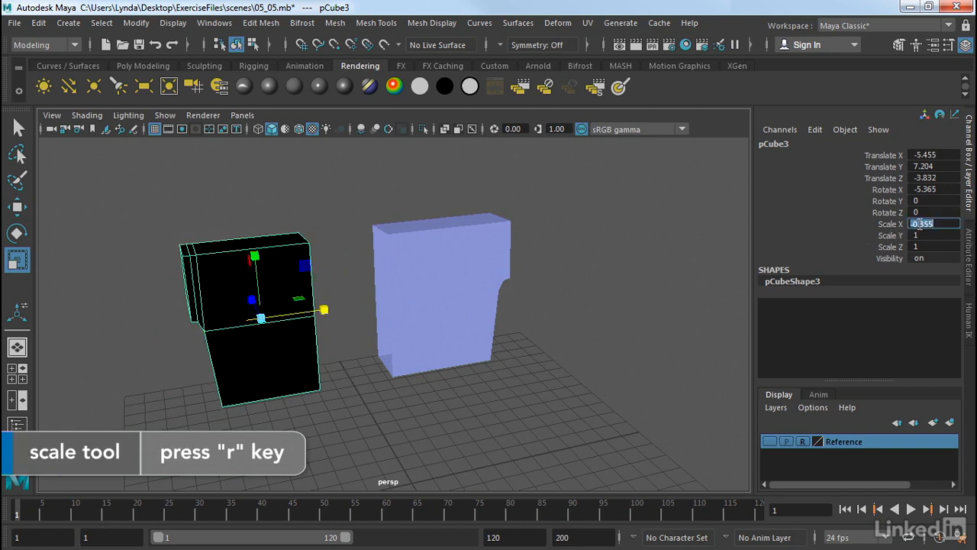
pyautogui.write('-1')
pyautogui.press('Return')
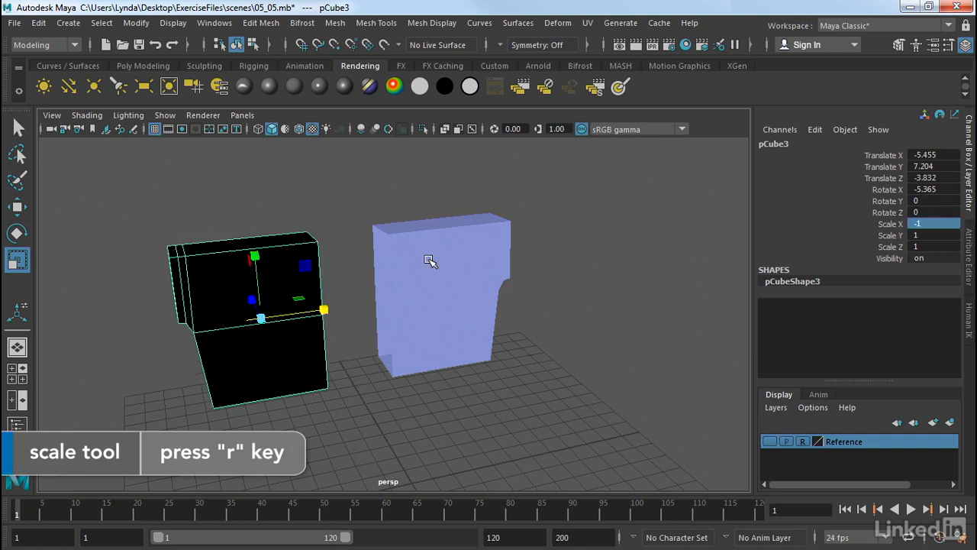
# - Move the flipped copy along X to about -2.916, leaving a small gap beside the original block
pyautogui.press('w')
pyautogui.click(346, 261)
pyautogui.keyDown('alt'); pyautogui.moveTo(349, 271); pyautogui.dragTo(512, 207); pyautogui.keyUp('alt')
pyautogui.click(281, 272)
pyautogui.keyDown('alt'); pyautogui.moveTo(512, 207); pyautogui.dragTo(670, 234, button='right'); pyautogui.keyUp('alt')
pyautogui.keyDown('alt'); pyautogui.moveTo(669, 234); pyautogui.dragTo(517, 282); pyautogui.keyUp('alt')
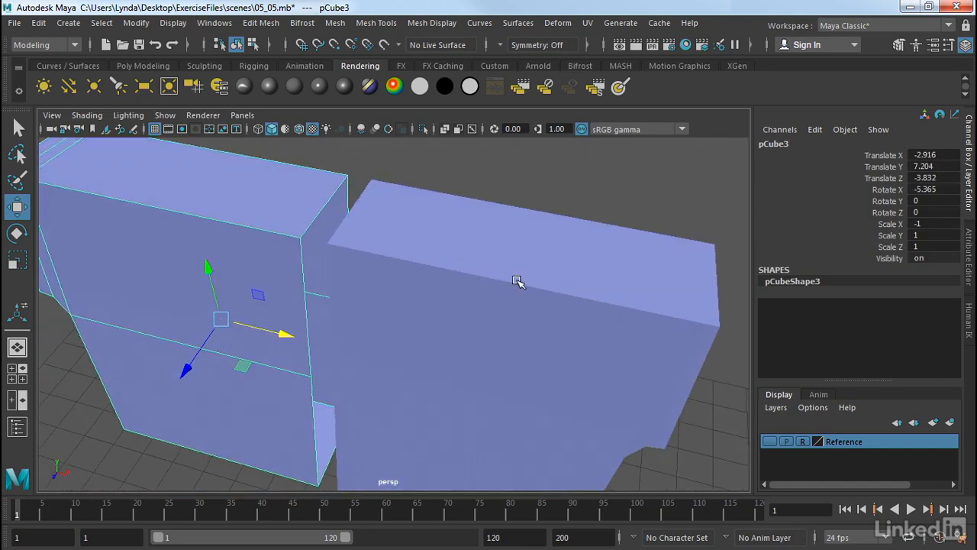
# - Examine the gap between the two blue halves and select each half to check whether they are separate objects
pyautogui.click(411, 223)
pyautogui.keyDown('shift'); pyautogui.click(309, 205); pyautogui.keyUp('shift')
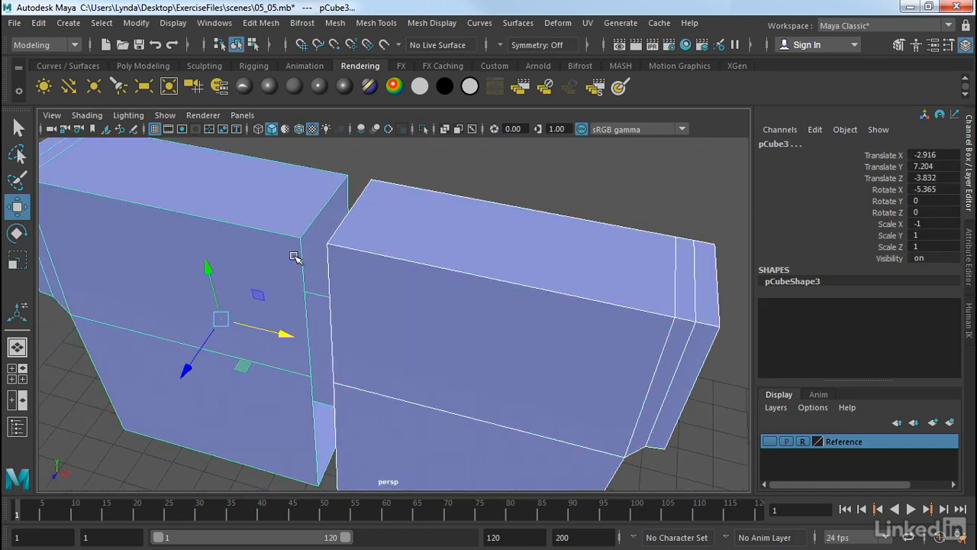
pyautogui.keyDown('alt'); pyautogui.moveTo(313, 353); pyautogui.dragTo(364, 308); pyautogui.keyUp('alt')
pyautogui.keyDown('alt'); pyautogui.moveTo(392, 240); pyautogui.dragTo(377, 257); pyautogui.keyUp('alt')
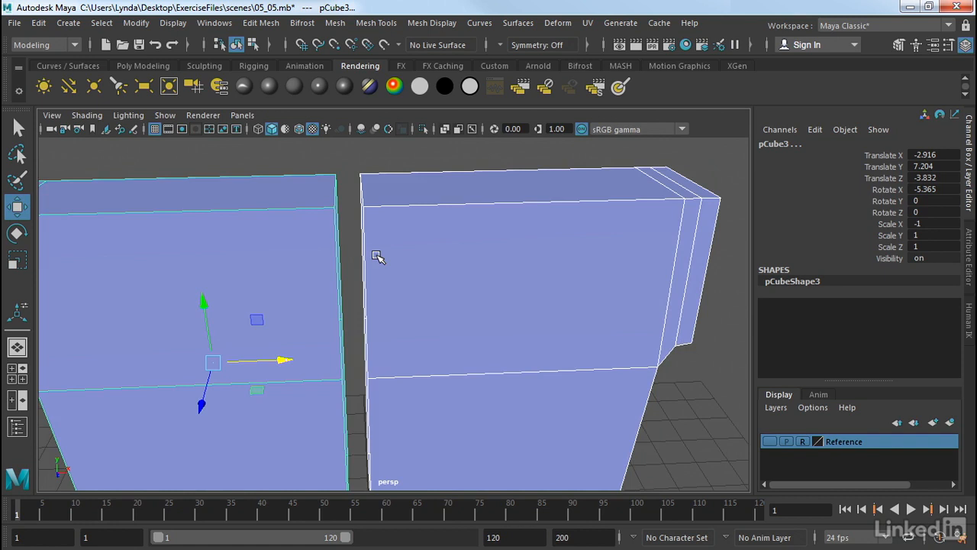
pyautogui.moveTo(373, 240)
pyautogui.keyDown('alt'); pyautogui.mouseDown()
pyautogui.moveTo(360, 242)
pyautogui.moveTo(376, 231)
pyautogui.mouseUp(); pyautogui.keyUp('alt')
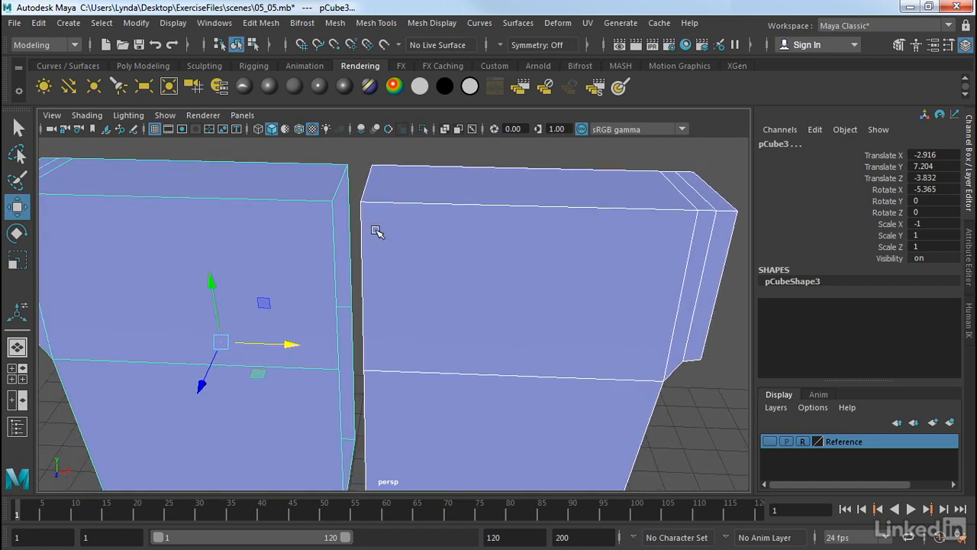
pyautogui.click(481, 161)
pyautogui.click(455, 189)
pyautogui.click(342, 218)
pyautogui.click(416, 235)
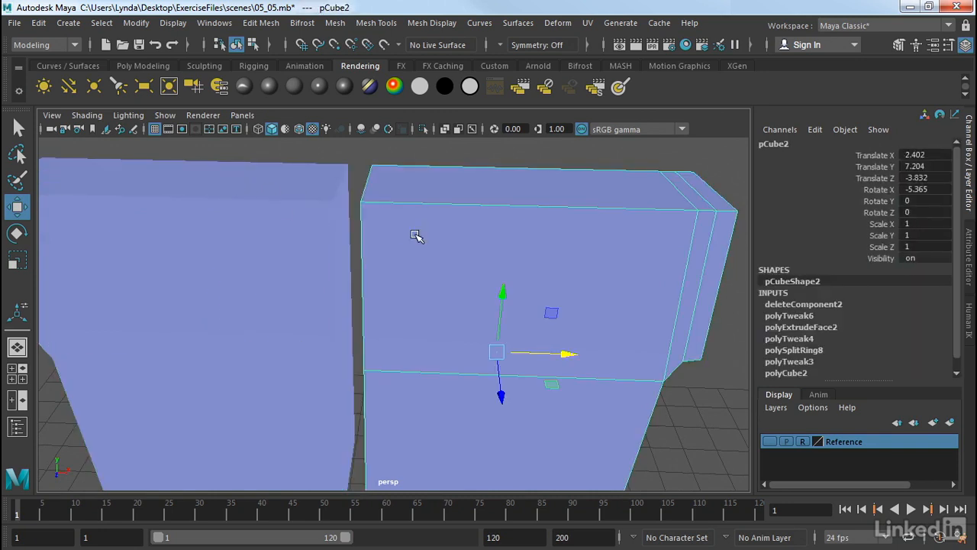
pyautogui.click(243, 209)
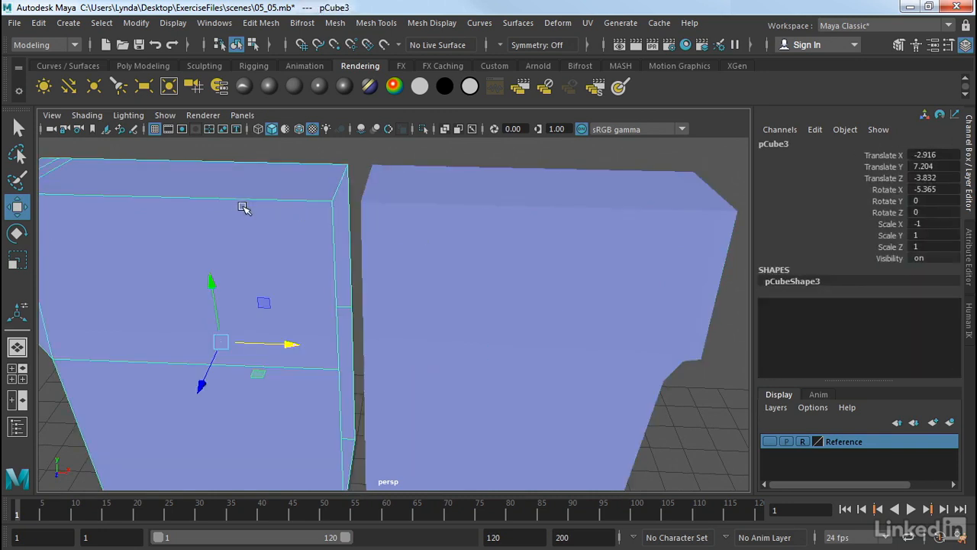
# - Combine the two blue halves into a single mesh
pyautogui.click(421, 219)
pyautogui.keyDown('shift'); pyautogui.click(303, 214); pyautogui.keyUp('shift')
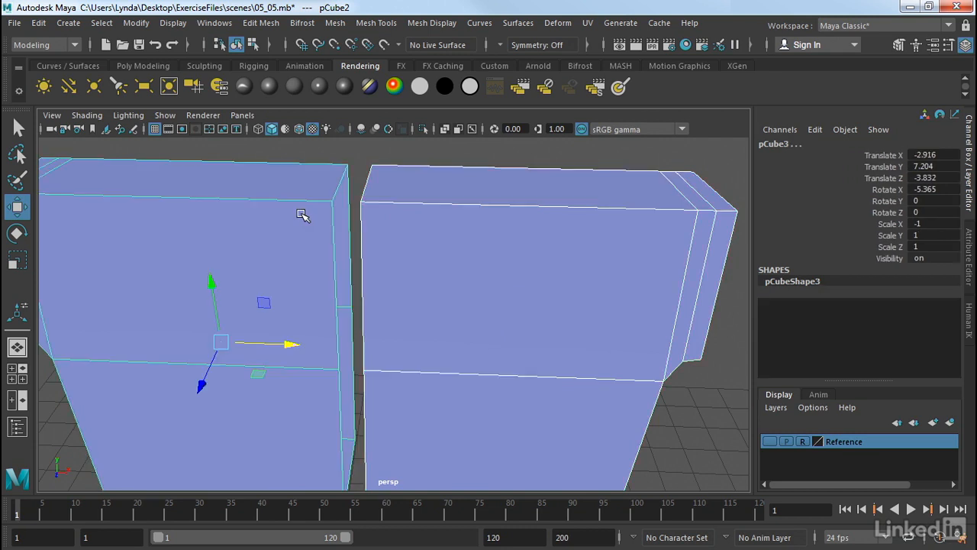
pyautogui.click(333, 23)
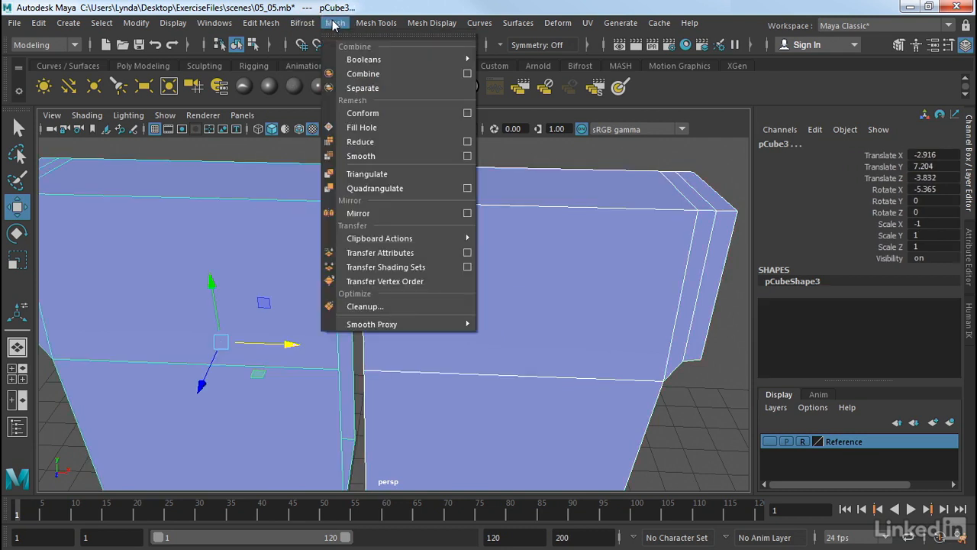
pyautogui.click(361, 74)
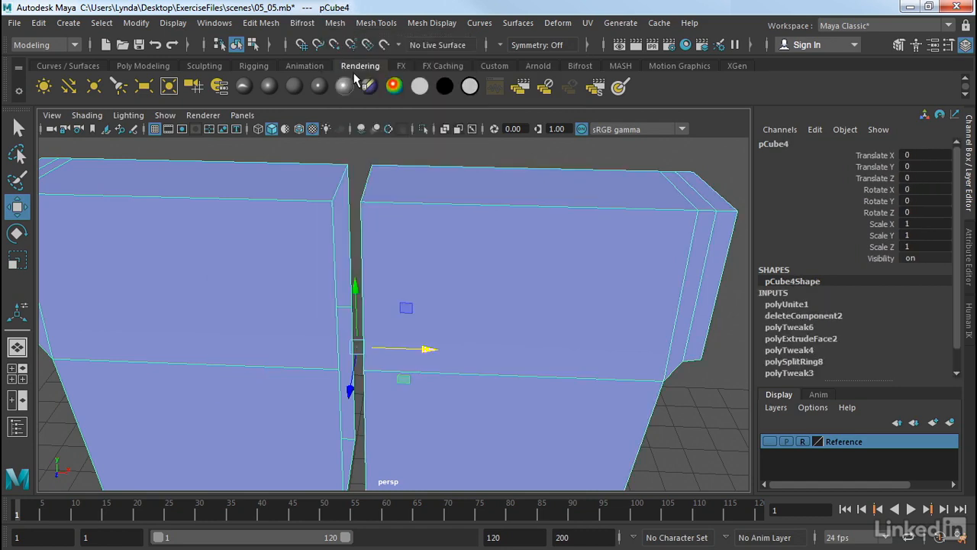
pyautogui.click(540, 305)
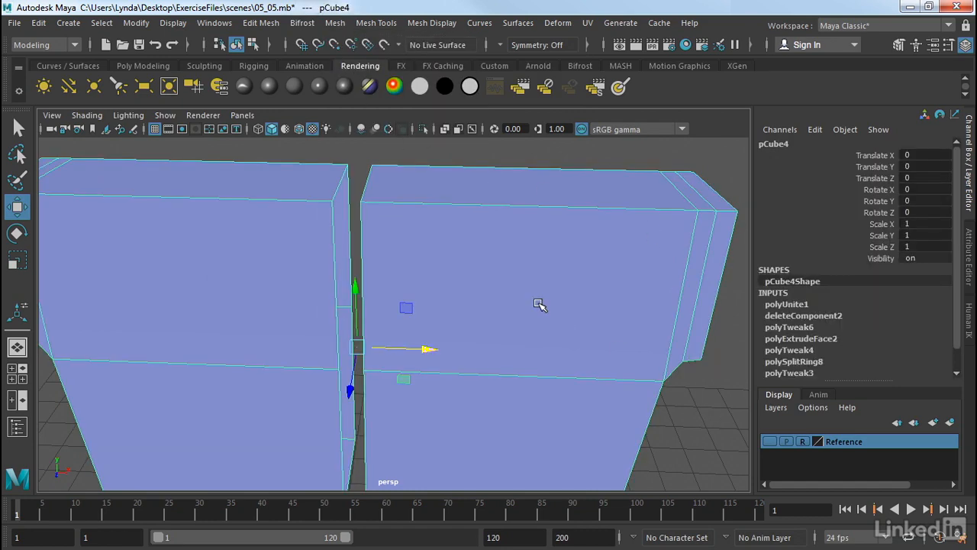
# - Turn on point snapping and snap the left half's upper front inner vertex onto the matching vertex of the right half
pyautogui.keyDown('alt'); pyautogui.moveTo(463, 241); pyautogui.dragTo(463, 251); pyautogui.keyUp('alt')
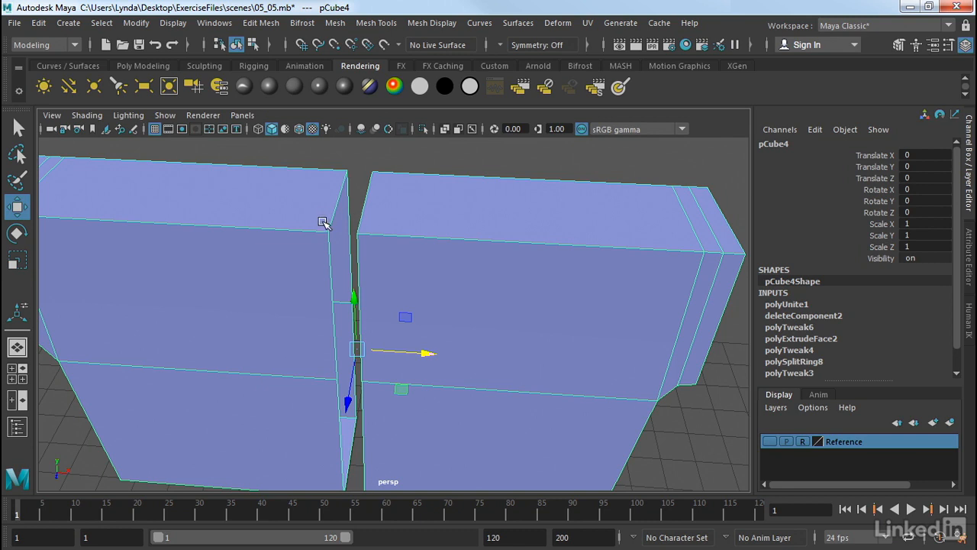
pyautogui.moveTo(327, 223); pyautogui.dragTo(307, 167, button='right')
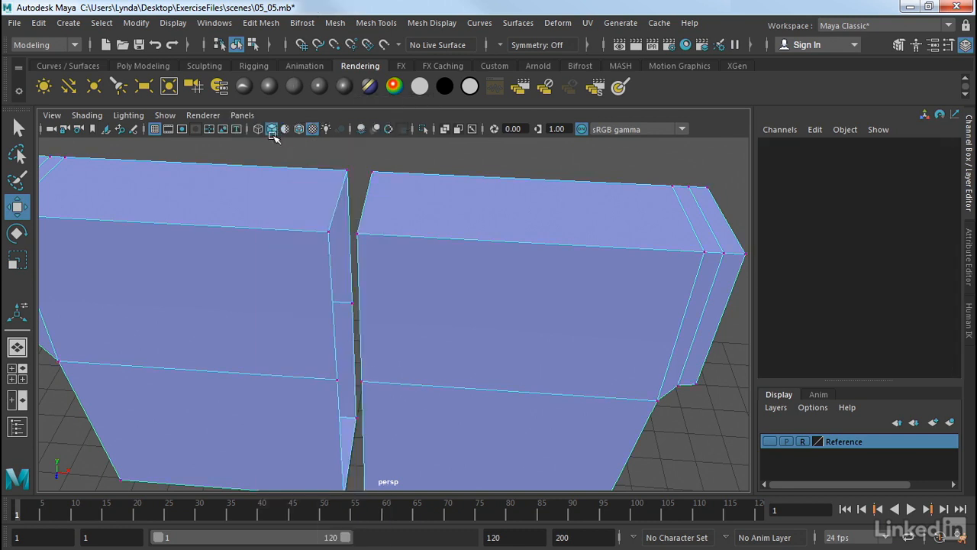
pyautogui.click(334, 44)
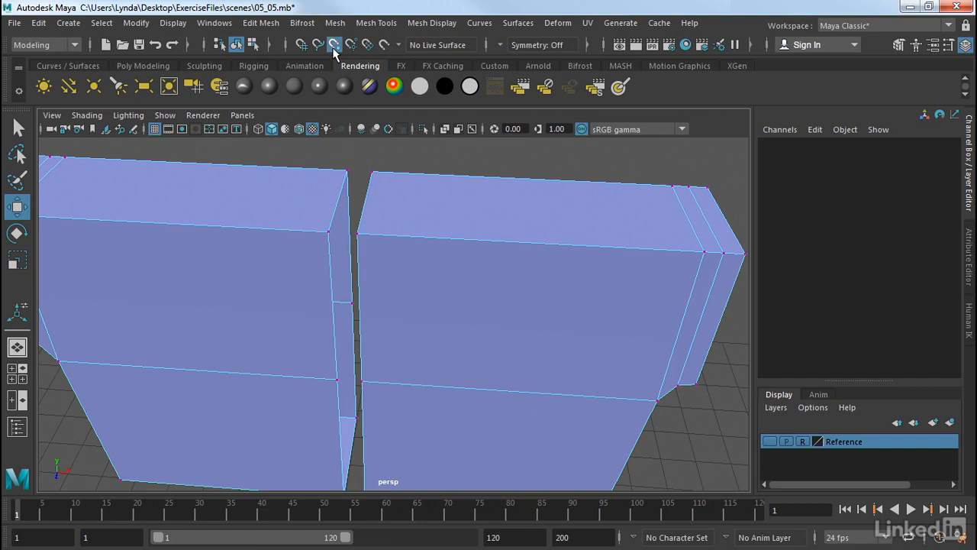
pyautogui.click(330, 232)
pyautogui.click(329, 232)
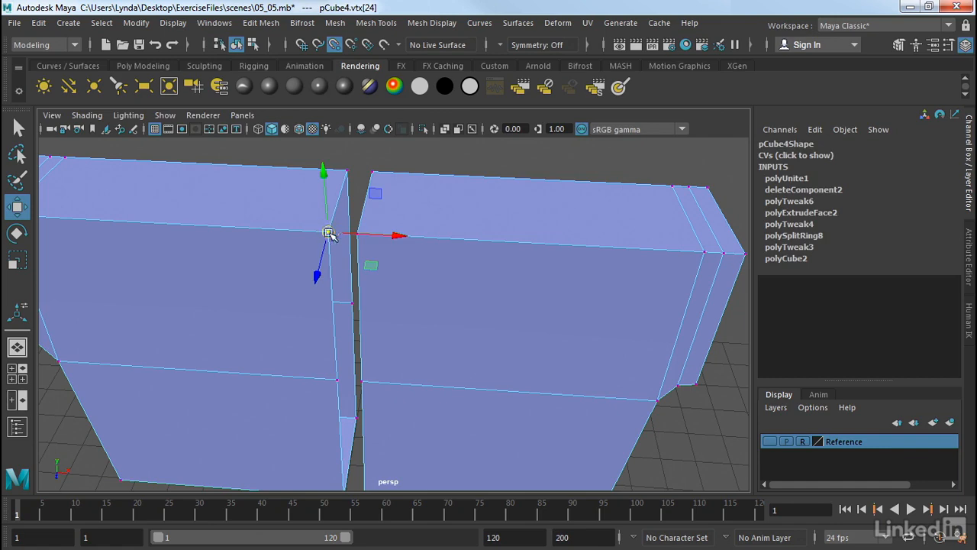
pyautogui.moveTo(330, 231); pyautogui.dragTo(358, 233)
pyautogui.keyDown('alt'); pyautogui.moveTo(299, 250); pyautogui.dragTo(268, 257); pyautogui.keyUp('alt')
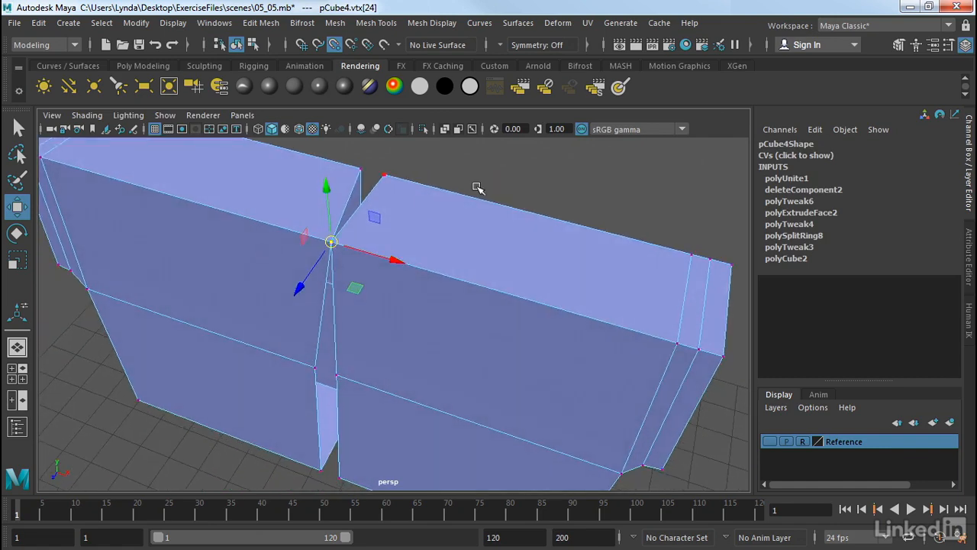
# - Select both coinciding vertices at the upper front corner of the seam and merge them
pyautogui.click(495, 184)
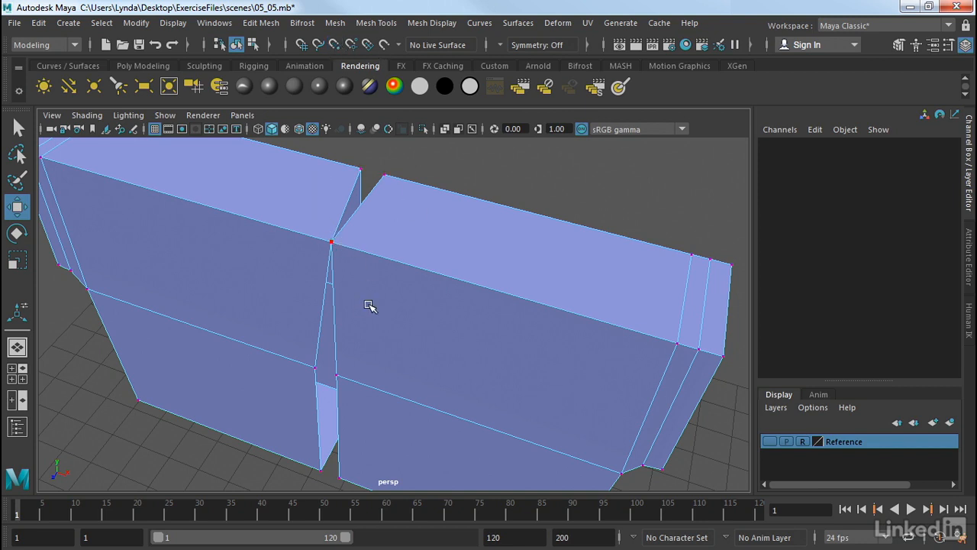
pyautogui.moveTo(316, 229); pyautogui.dragTo(339, 250)
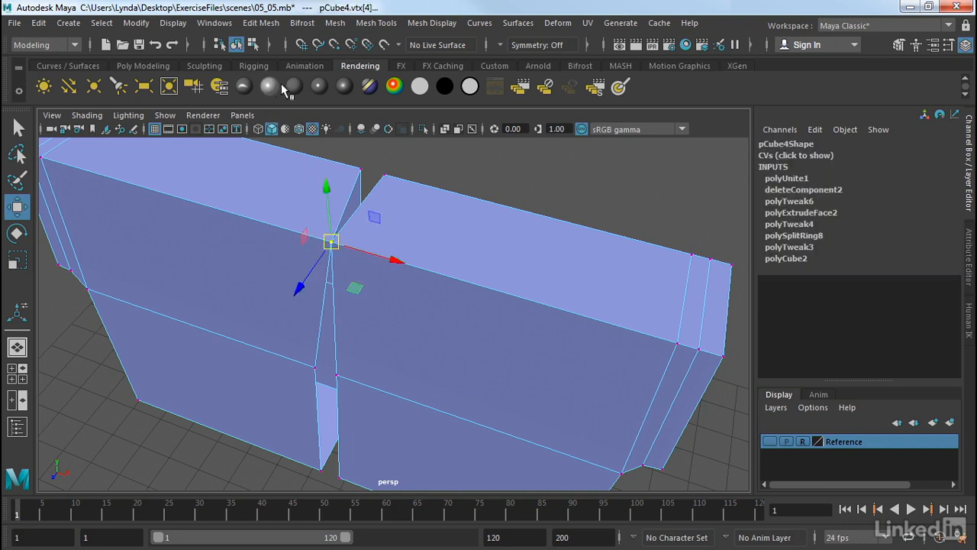
pyautogui.click(430, 162)
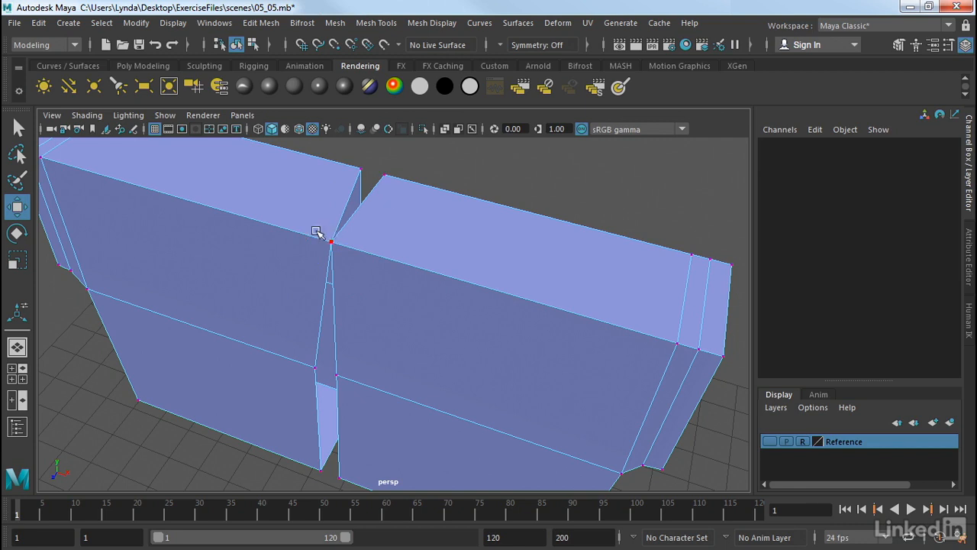
pyautogui.moveTo(317, 230); pyautogui.dragTo(333, 246)
pyautogui.click(263, 24)
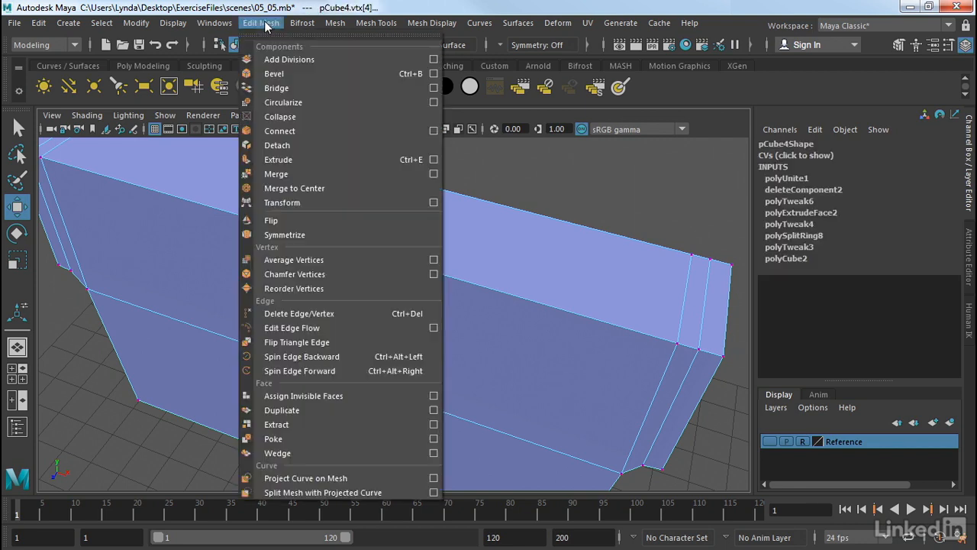
pyautogui.click(283, 175)
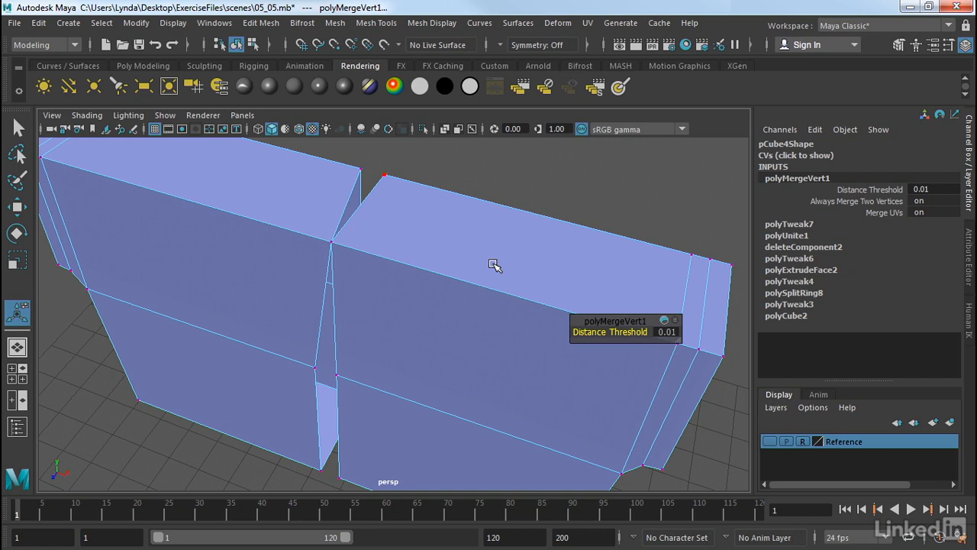
# - Select the right half's inner vertical edge below the merged vertex and nudge it slightly along X to test the joint
pyautogui.click(447, 219)
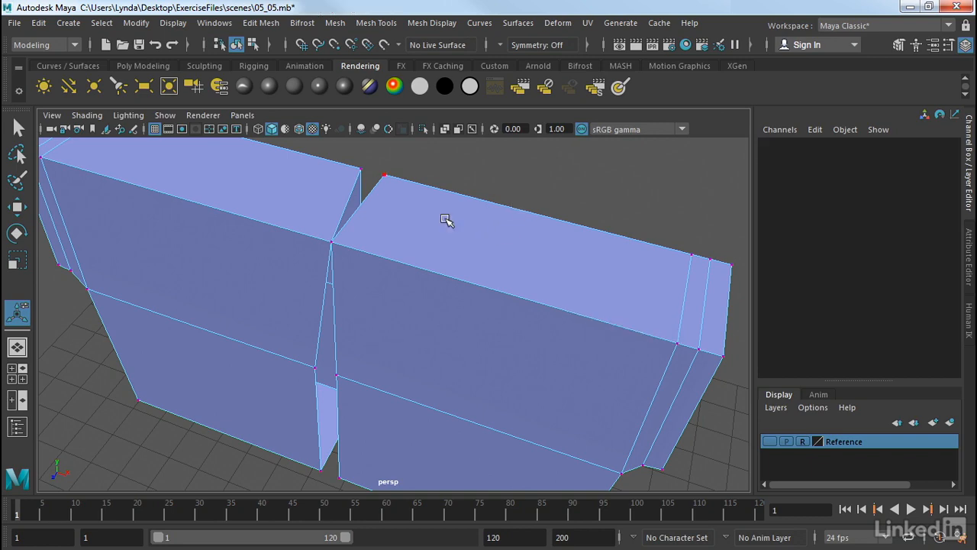
pyautogui.keyDown('alt'); pyautogui.moveTo(447, 218); pyautogui.dragTo(411, 221); pyautogui.keyUp('alt')
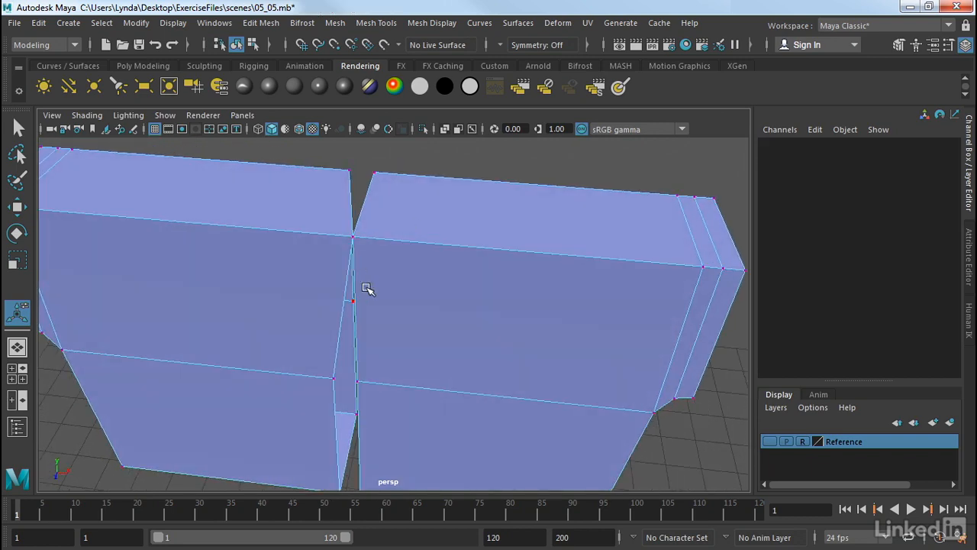
pyautogui.keyDown('alt'); pyautogui.moveTo(366, 285); pyautogui.dragTo(382, 282); pyautogui.keyUp('alt')
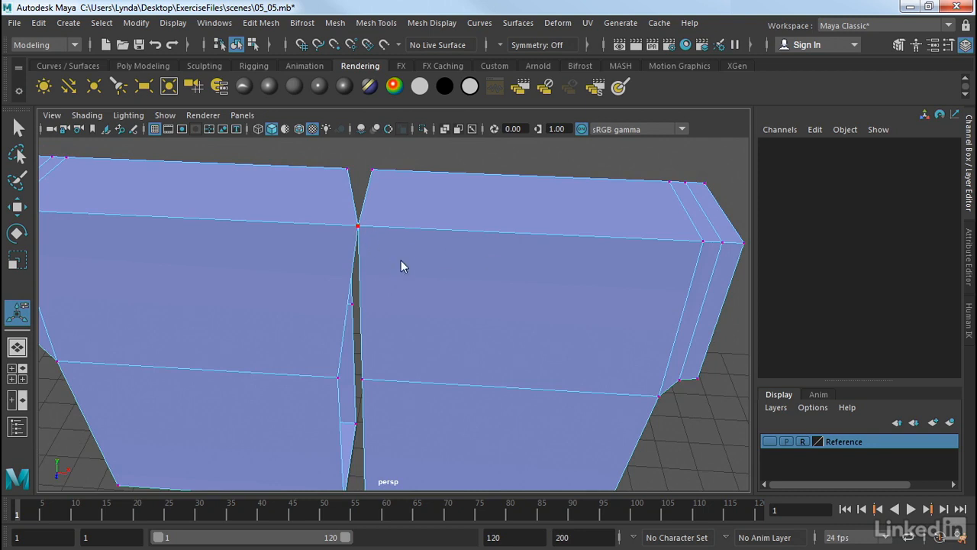
pyautogui.moveTo(401, 123); pyautogui.dragTo(380, 93, button='right')
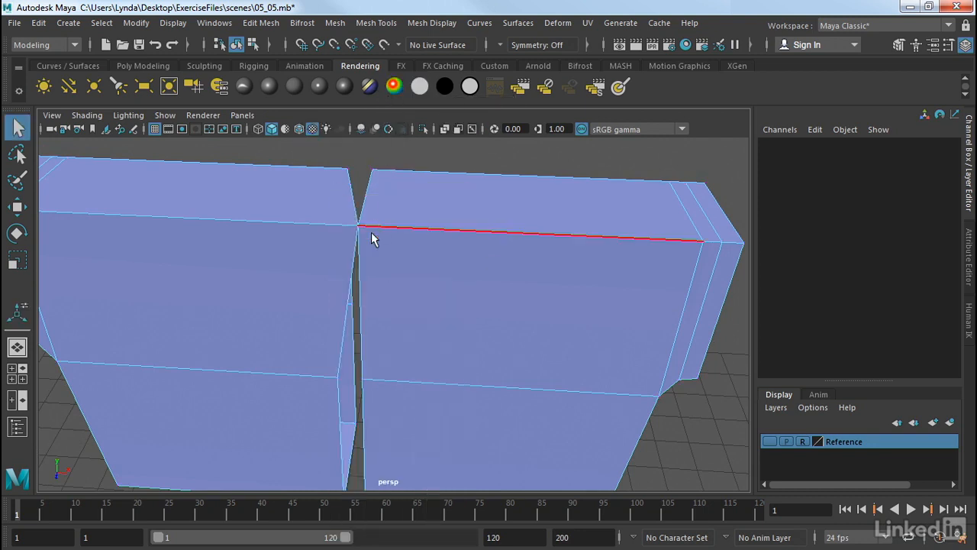
pyautogui.click(358, 269)
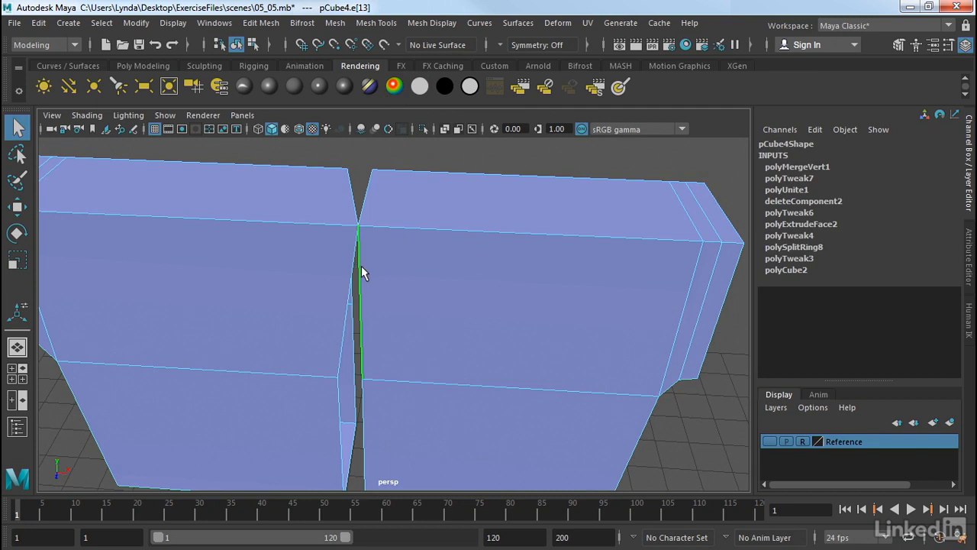
pyautogui.press('w')
pyautogui.moveTo(400, 311)
pyautogui.mouseDown()
pyautogui.moveTo(375, 304)
pyautogui.moveTo(398, 309)
pyautogui.mouseUp()
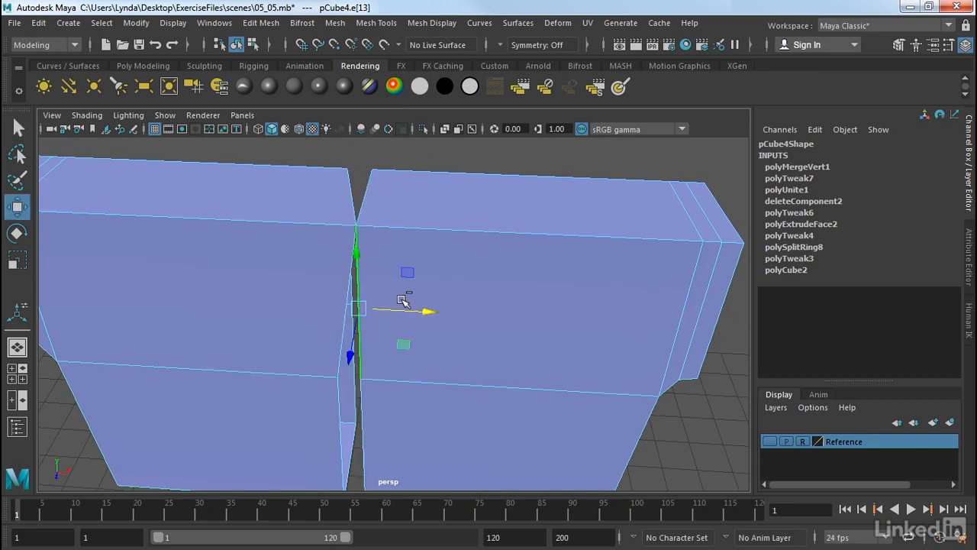
pyautogui.click(503, 161)
# - Use Target Weld to join the left half's middle and bottom front seam vertices to the matching vertices on the right half
pyautogui.keyDown('alt'); pyautogui.moveTo(506, 183); pyautogui.dragTo(445, 245); pyautogui.keyUp('alt')
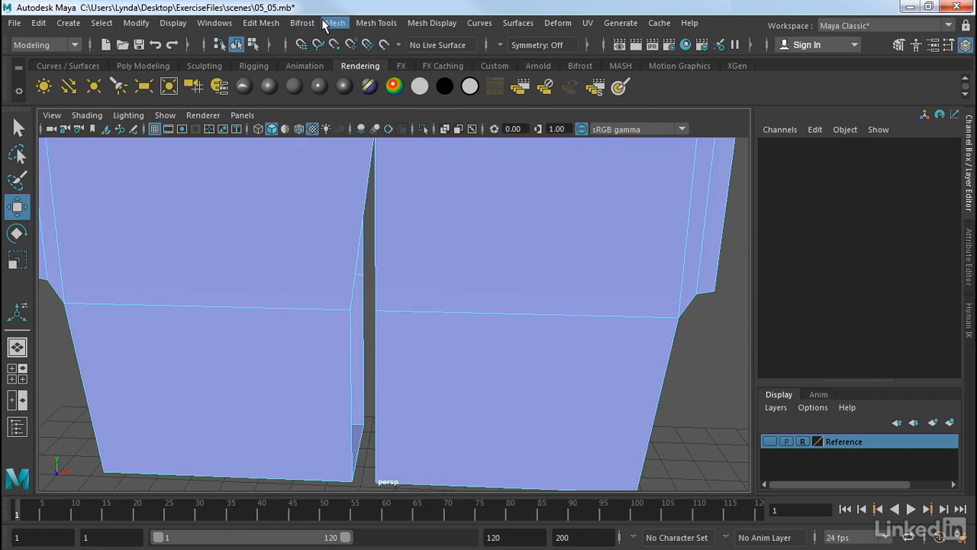
pyautogui.click(374, 24)
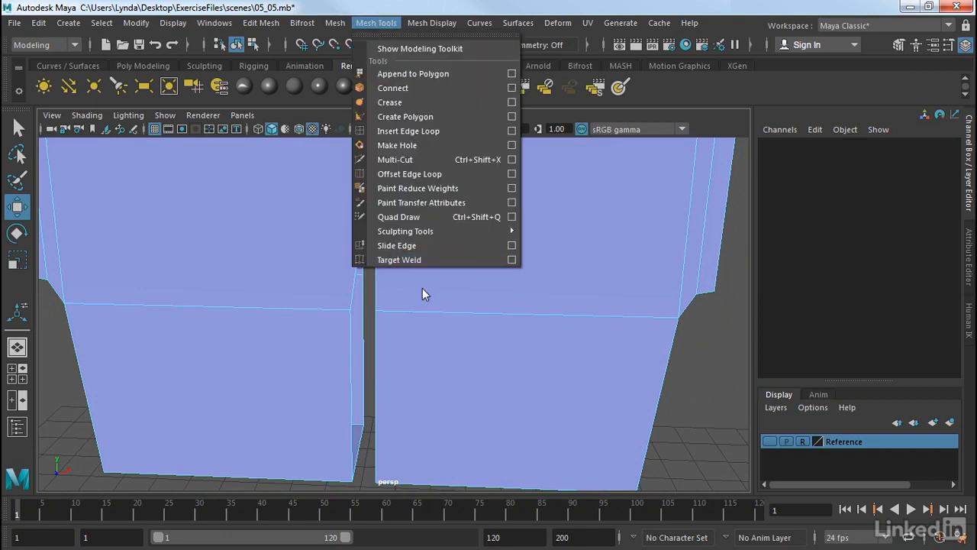
pyautogui.click(423, 260)
pyautogui.moveTo(422, 261); pyautogui.dragTo(369, 123, button='right')
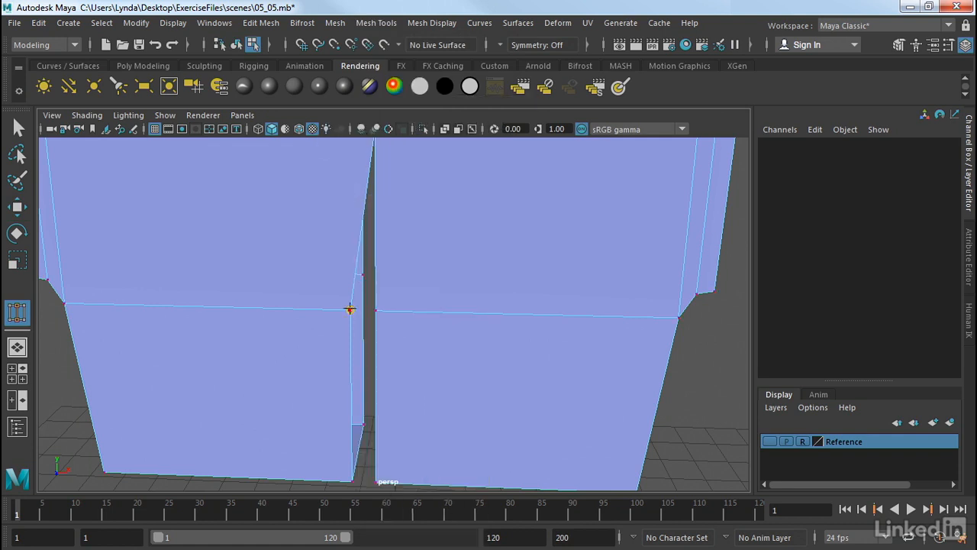
pyautogui.click(349, 308)
pyautogui.moveTo(336, 313); pyautogui.dragTo(377, 312)
pyautogui.moveTo(376, 314); pyautogui.dragTo(428, 279)
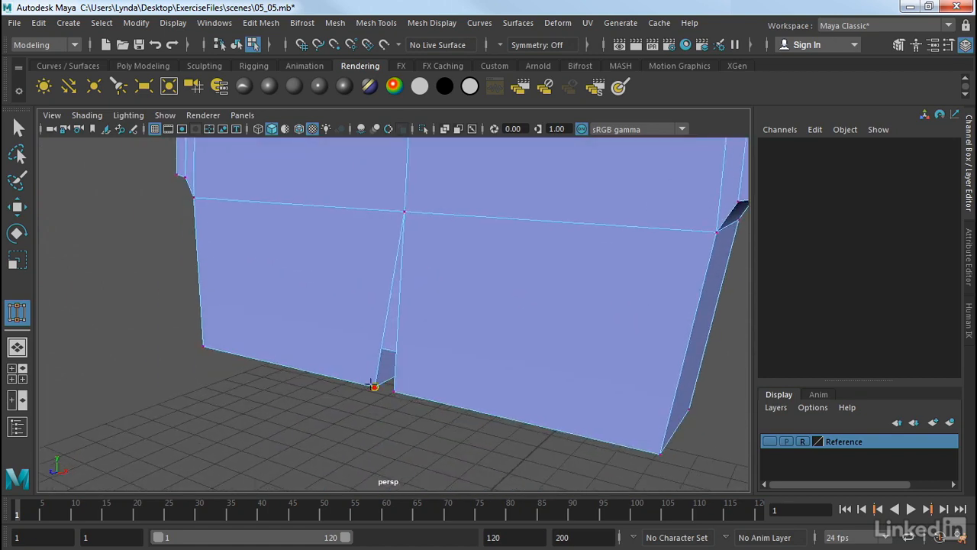
pyautogui.moveTo(372, 384); pyautogui.dragTo(394, 392)
pyautogui.keyDown('alt'); pyautogui.moveTo(401, 430); pyautogui.dragTo(472, 355); pyautogui.keyUp('alt')
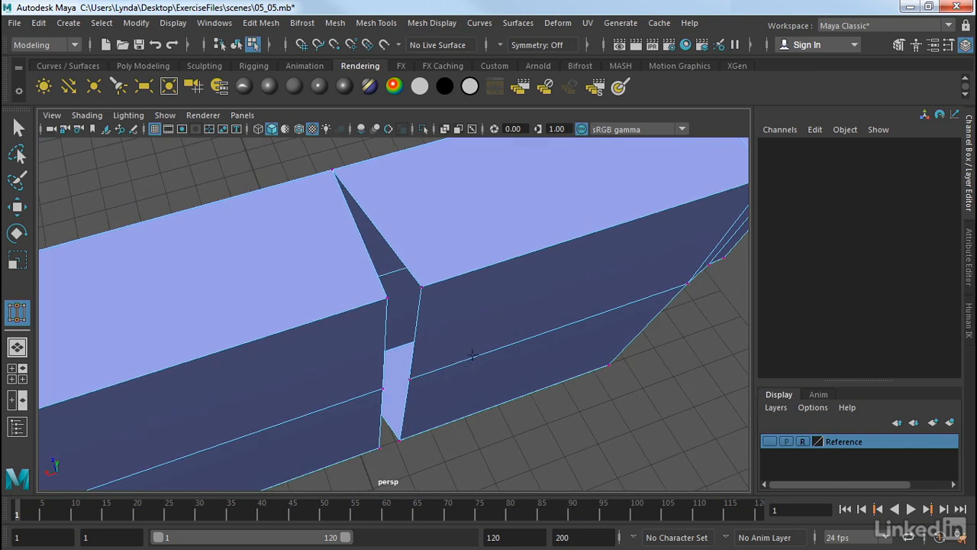
pyautogui.press('alt')
# - Target weld the upper vertical seam edges on the back side of the two halves, working in edge mode
pyautogui.moveTo(436, 245); pyautogui.dragTo(432, 95, button='right')
pyautogui.click(414, 339)
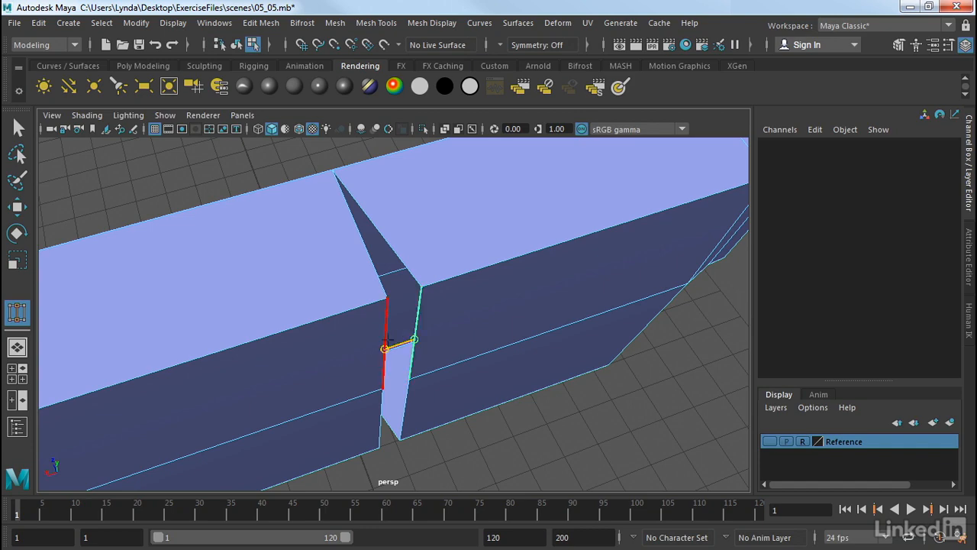
pyautogui.click(387, 339)
# - Target weld the remaining bottom vertices on the back side of the seam, and return to object mode with the mesh deselected
pyautogui.keyDown('alt'); pyautogui.moveTo(424, 411); pyautogui.dragTo(431, 323); pyautogui.keyUp('alt')
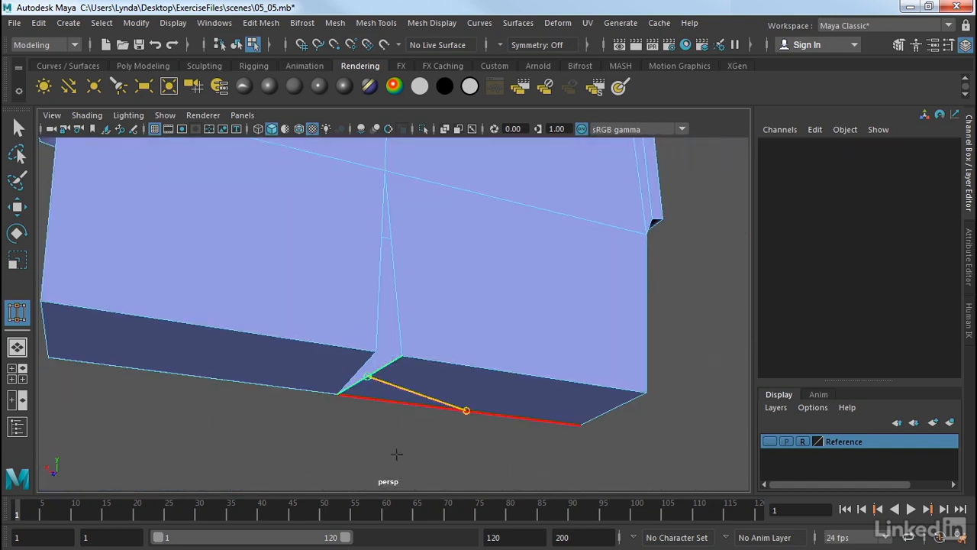
pyautogui.moveTo(424, 344); pyautogui.dragTo(359, 124, button='right')
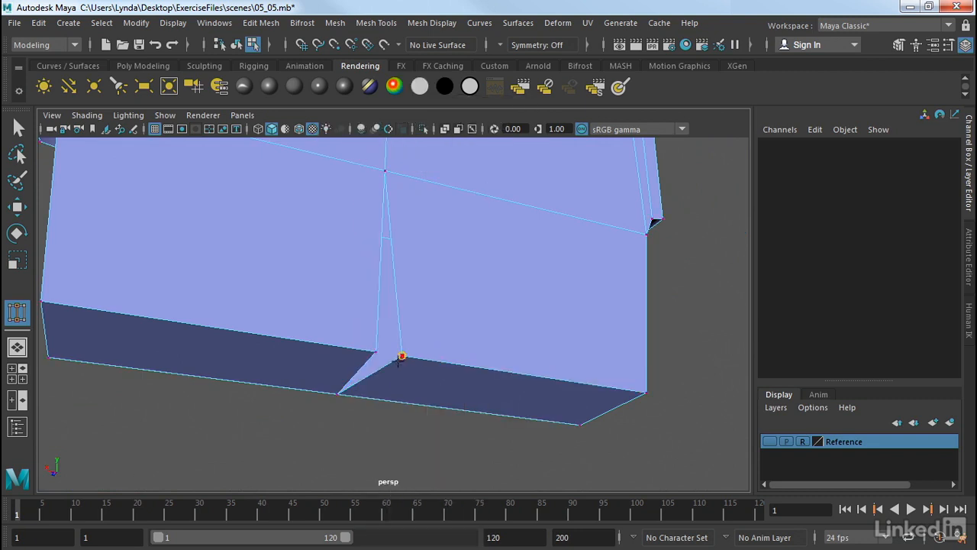
pyautogui.moveTo(400, 356); pyautogui.dragTo(368, 346)
pyautogui.keyDown('alt'); pyautogui.moveTo(383, 421); pyautogui.dragTo(581, 497); pyautogui.keyUp('alt')
pyautogui.keyDown('alt'); pyautogui.moveTo(519, 362); pyautogui.dragTo(418, 362, button='right'); pyautogui.keyUp('alt')
pyautogui.keyDown('alt'); pyautogui.moveTo(418, 361); pyautogui.dragTo(493, 388); pyautogui.keyUp('alt')
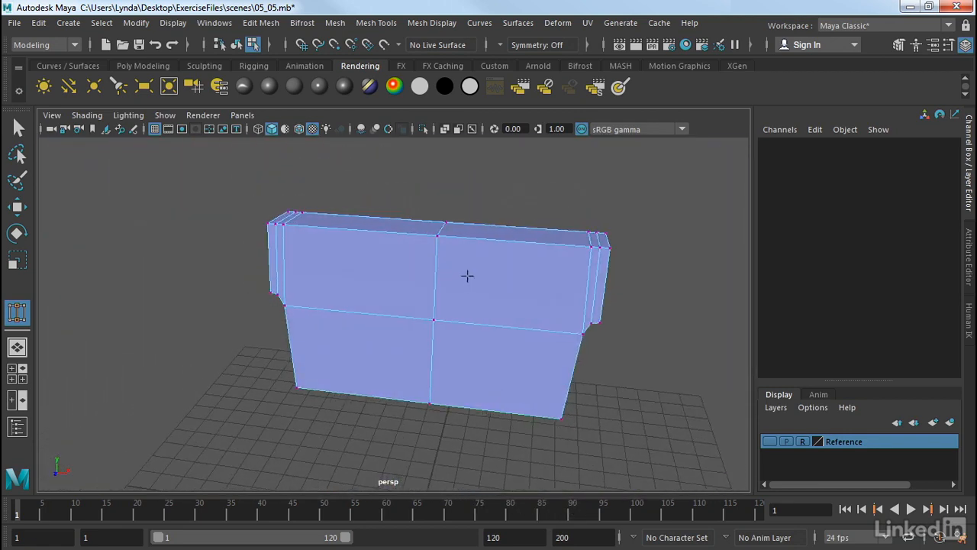
pyautogui.moveTo(466, 277); pyautogui.dragTo(520, 102, button='right')
pyautogui.click(650, 219)
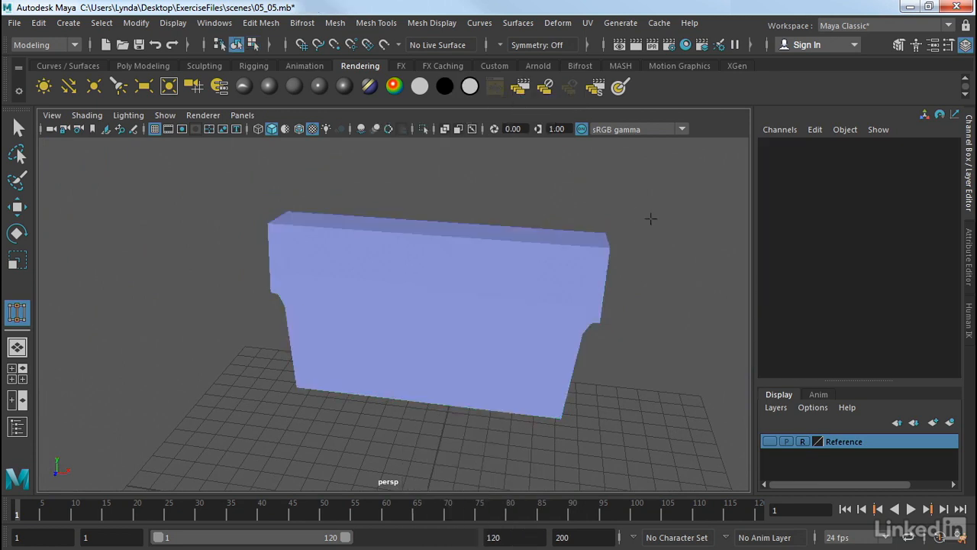